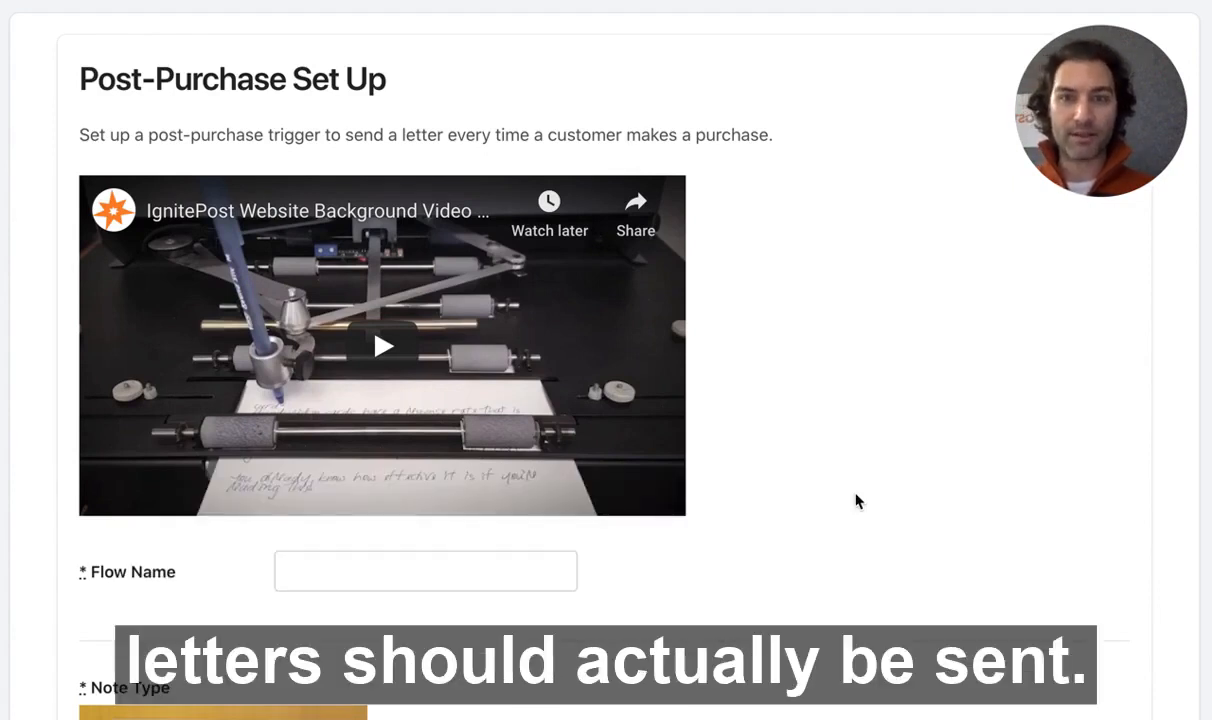
Step: Name the post-purchase flow "Post Purchase Flow Review Request"
scroll(856, 500, "down", 3)
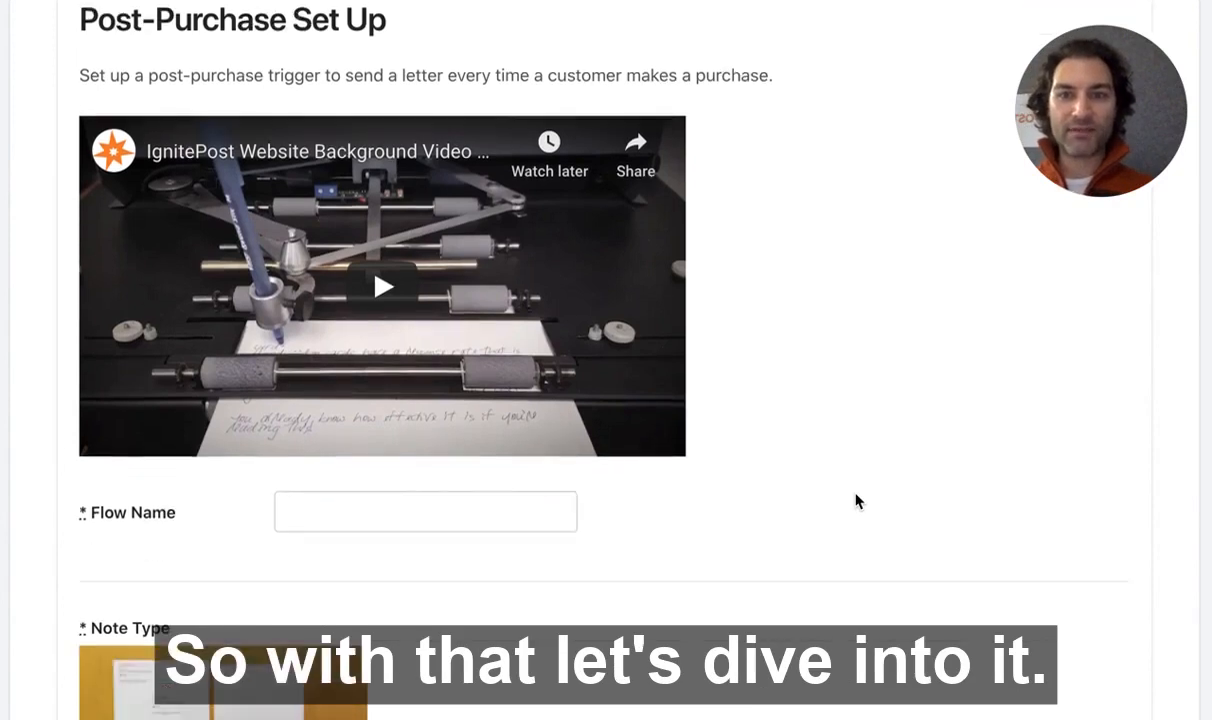
scroll(856, 500, "down", 3)
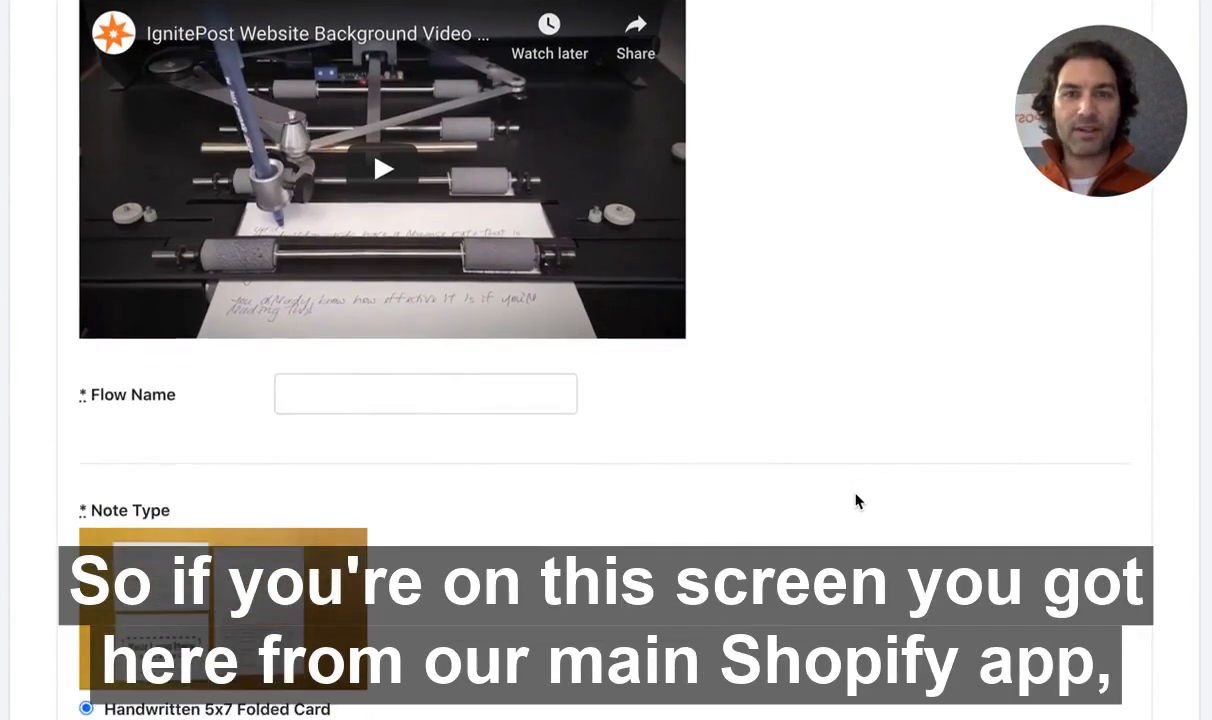
scroll(856, 500, "down", 1)
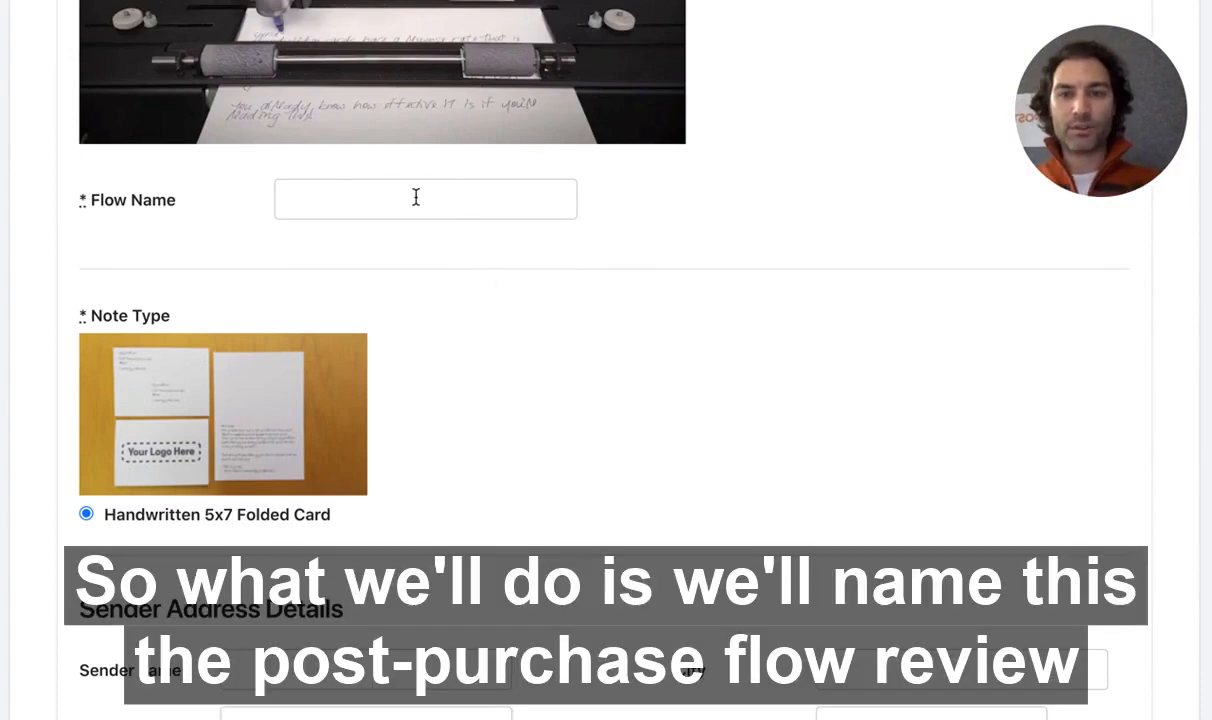
left_click(416, 197)
left_click(420, 247)
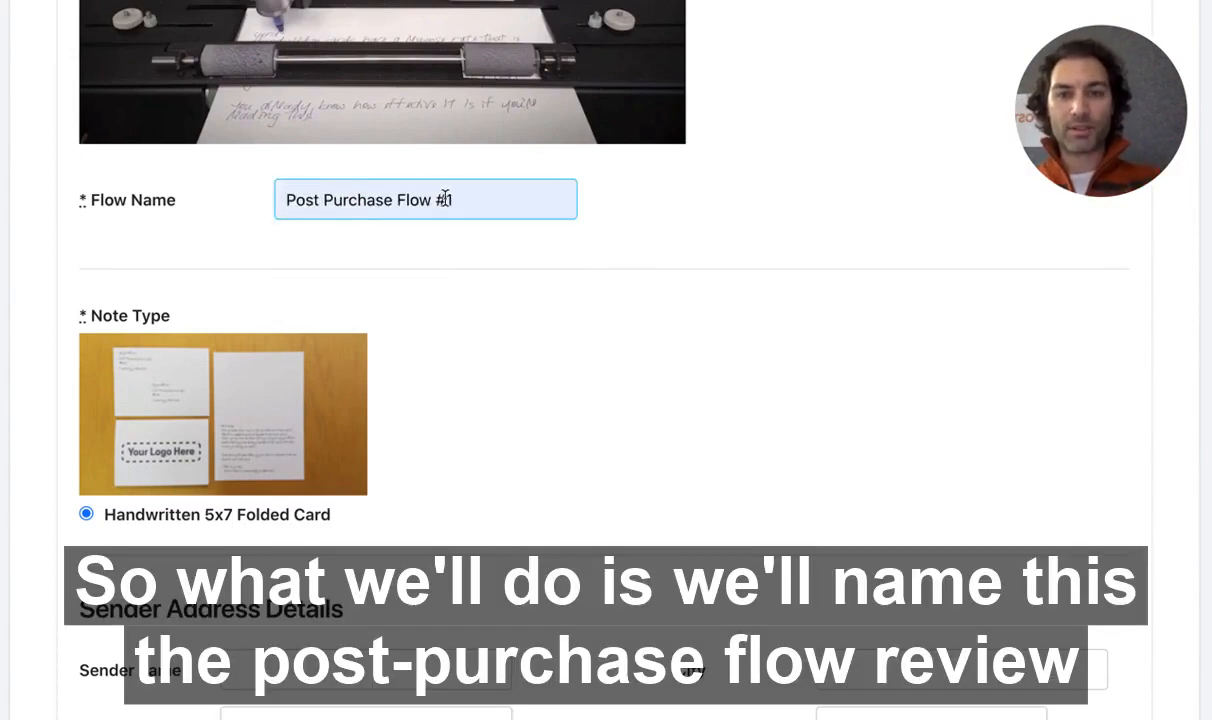
key("BackSpace")
key("BackSpace")
type("Re")
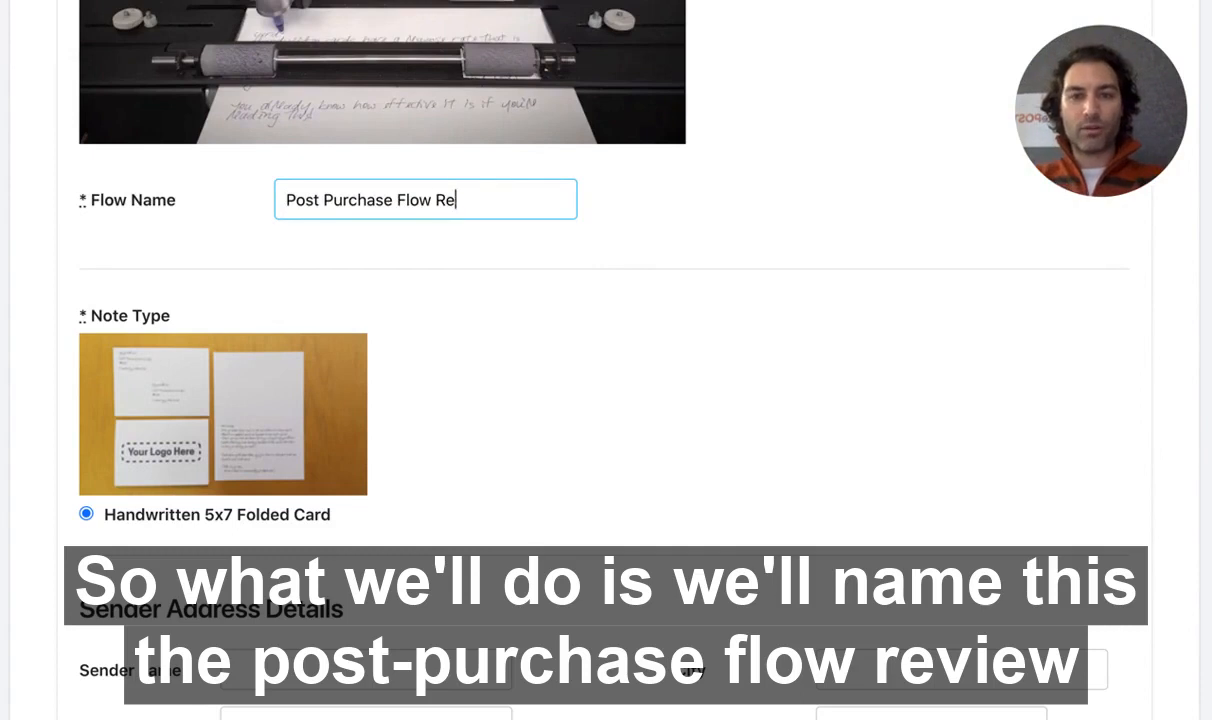
type("view Re")
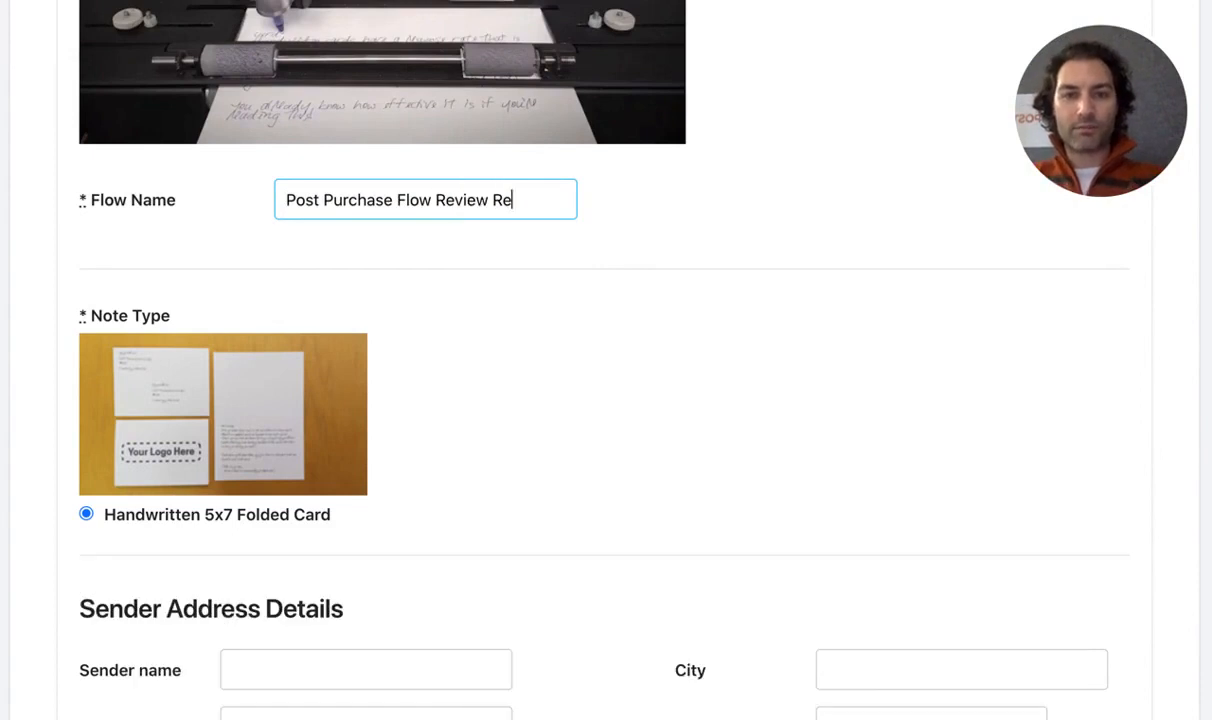
type("qu3w")
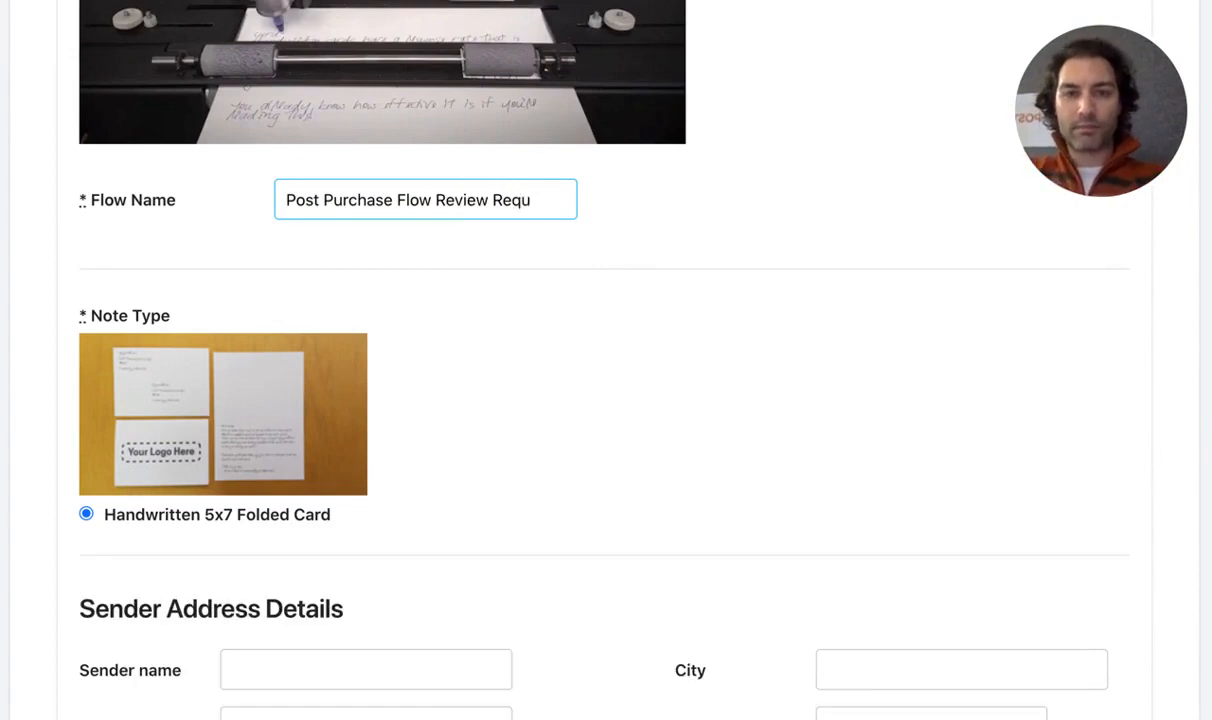
key("BackSpace")
key("BackSpace")
type("est")
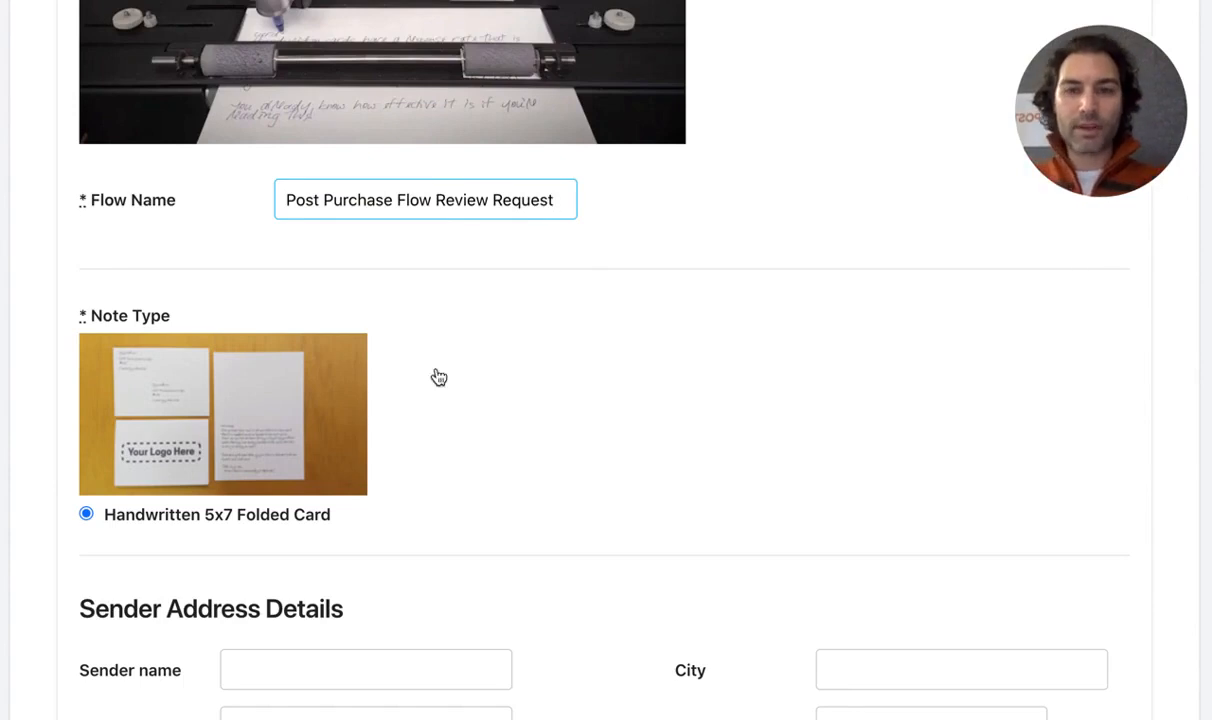
Step: Enter the sender's full name in the sender address details
scroll(524, 387, "down", 3)
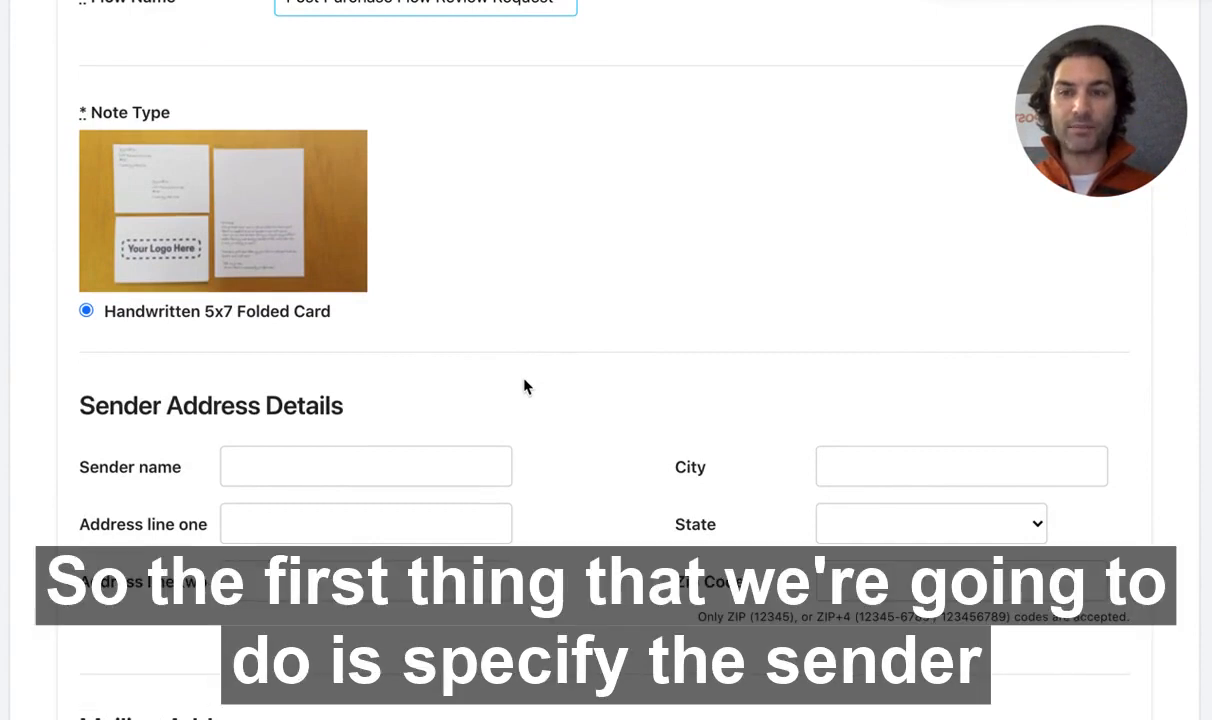
scroll(524, 387, "down", 1)
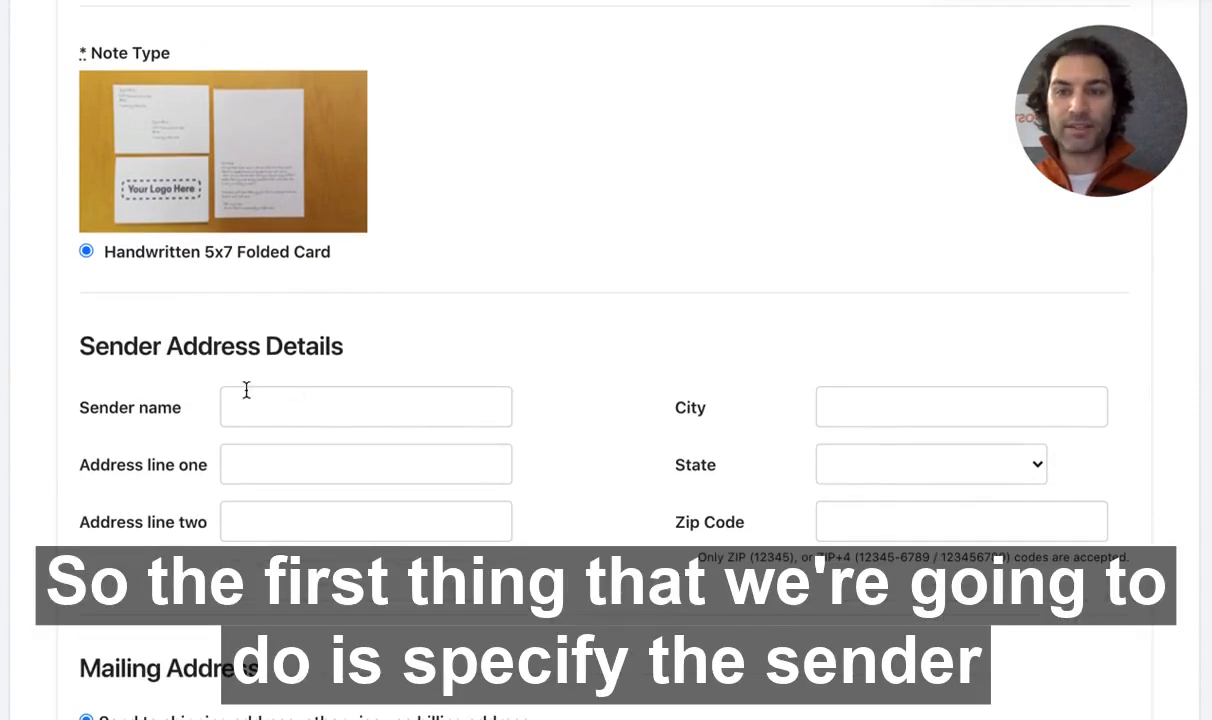
left_click(279, 398)
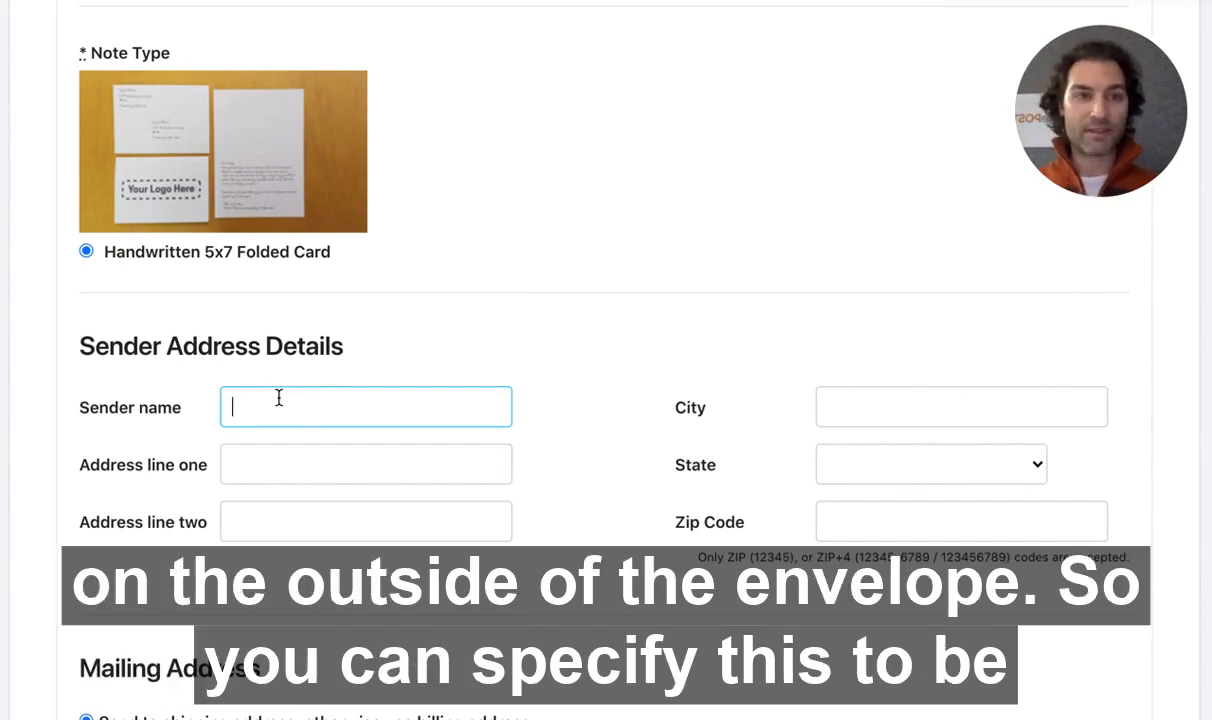
scroll(279, 398, "down", 2)
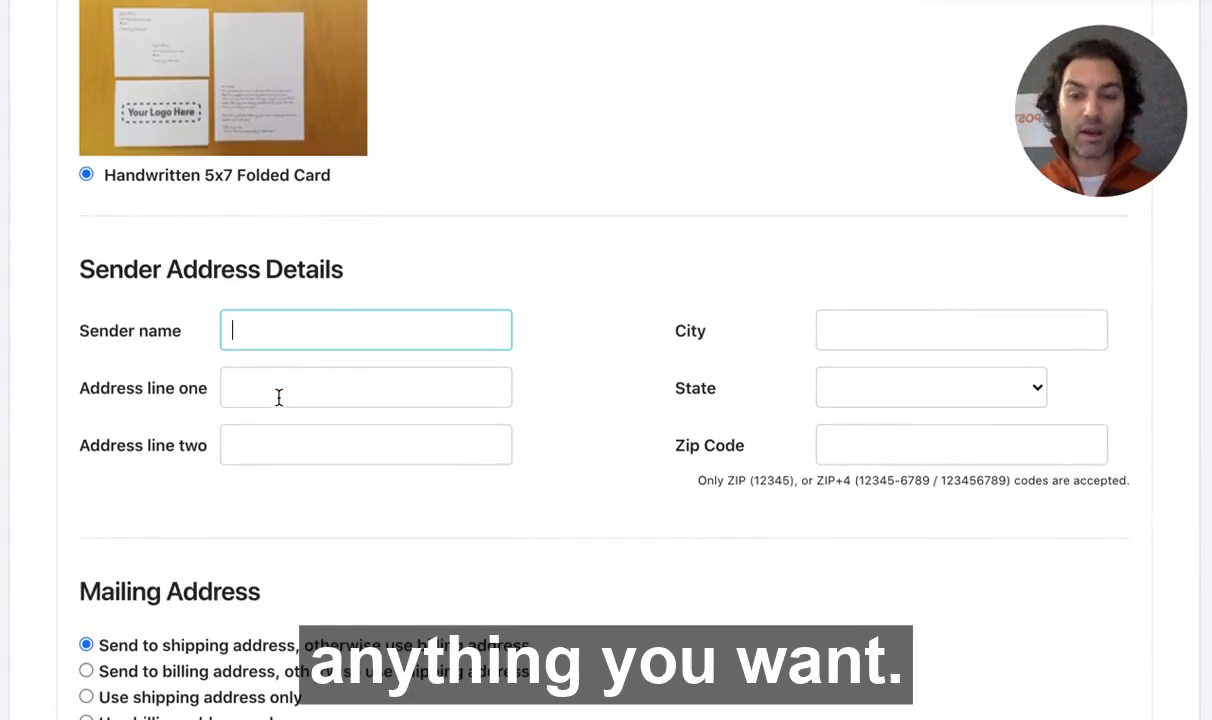
type("Ari")
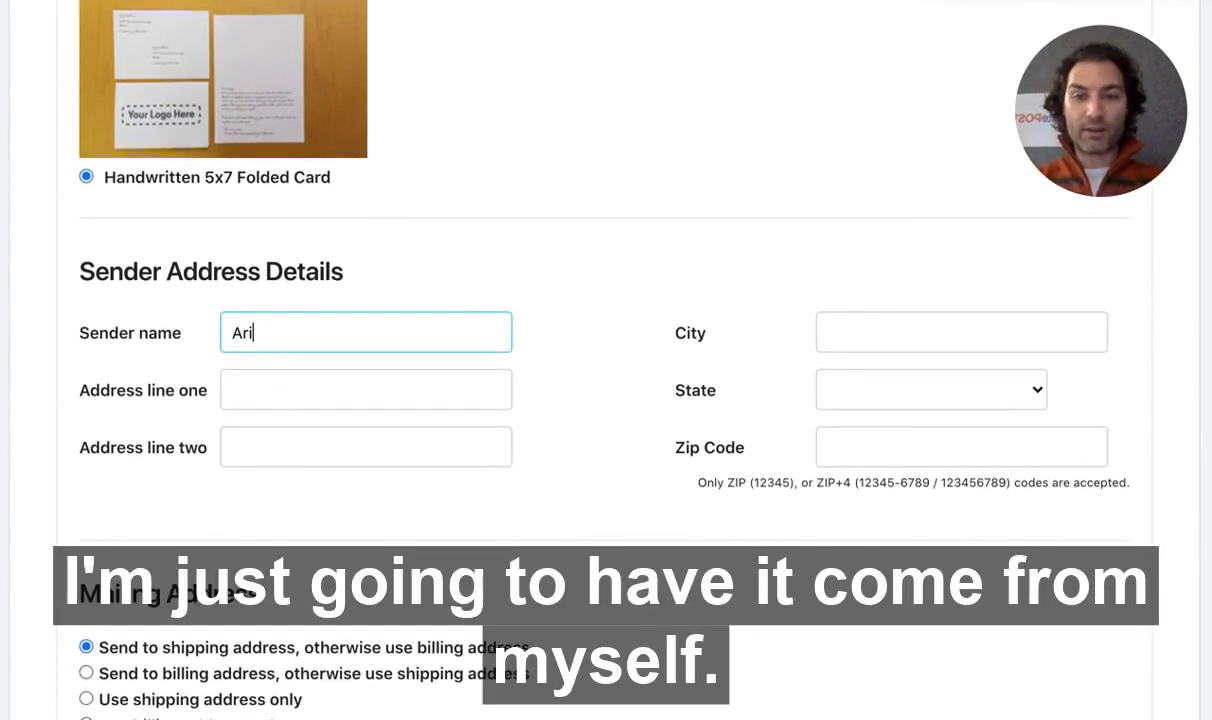
type("an RA")
key("BackSpace")
type("admand")
Step: Enter IgnitePOST as address line one and the street number as line two, and fill in the sender's city, state and ZIP code
key("Tab")
type("Ignite")
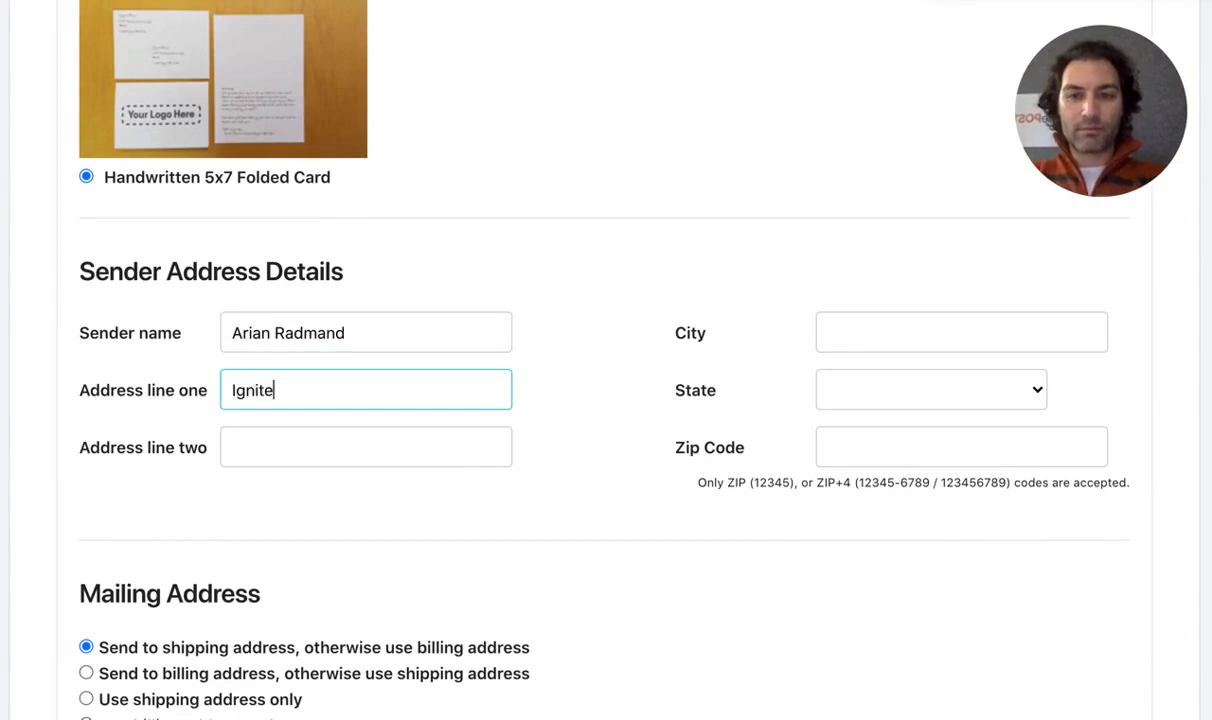
type("POST")
left_click(327, 438)
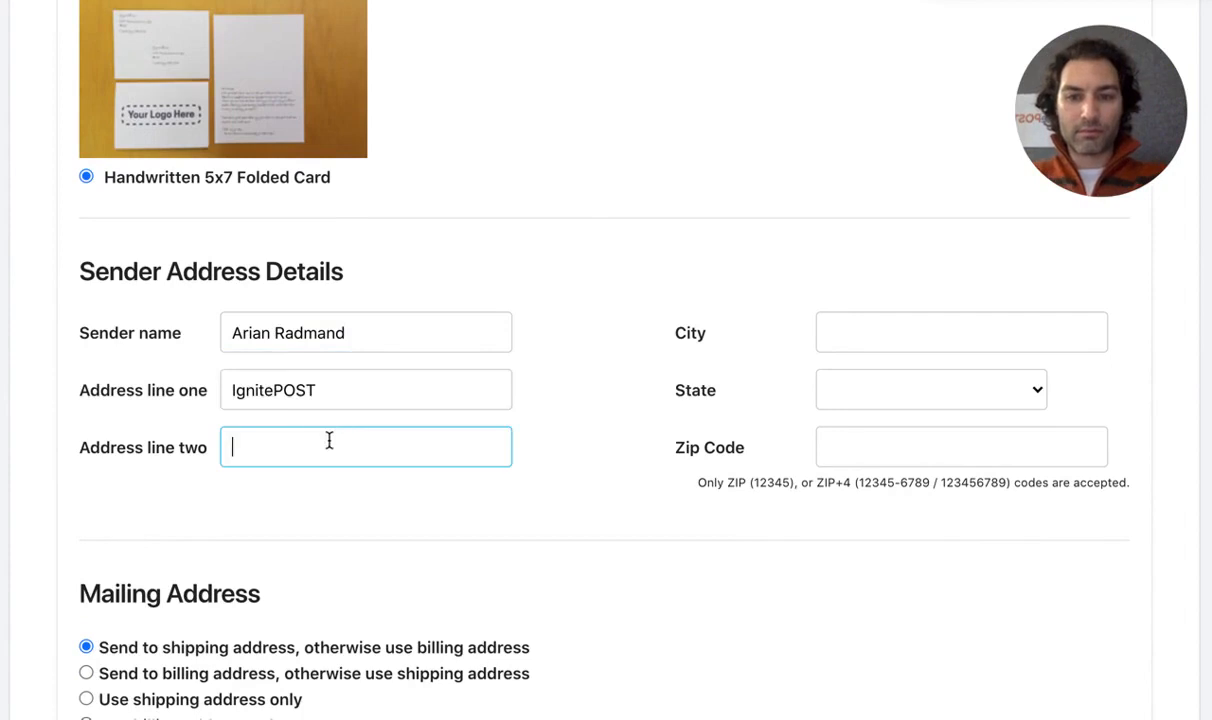
type("2285")
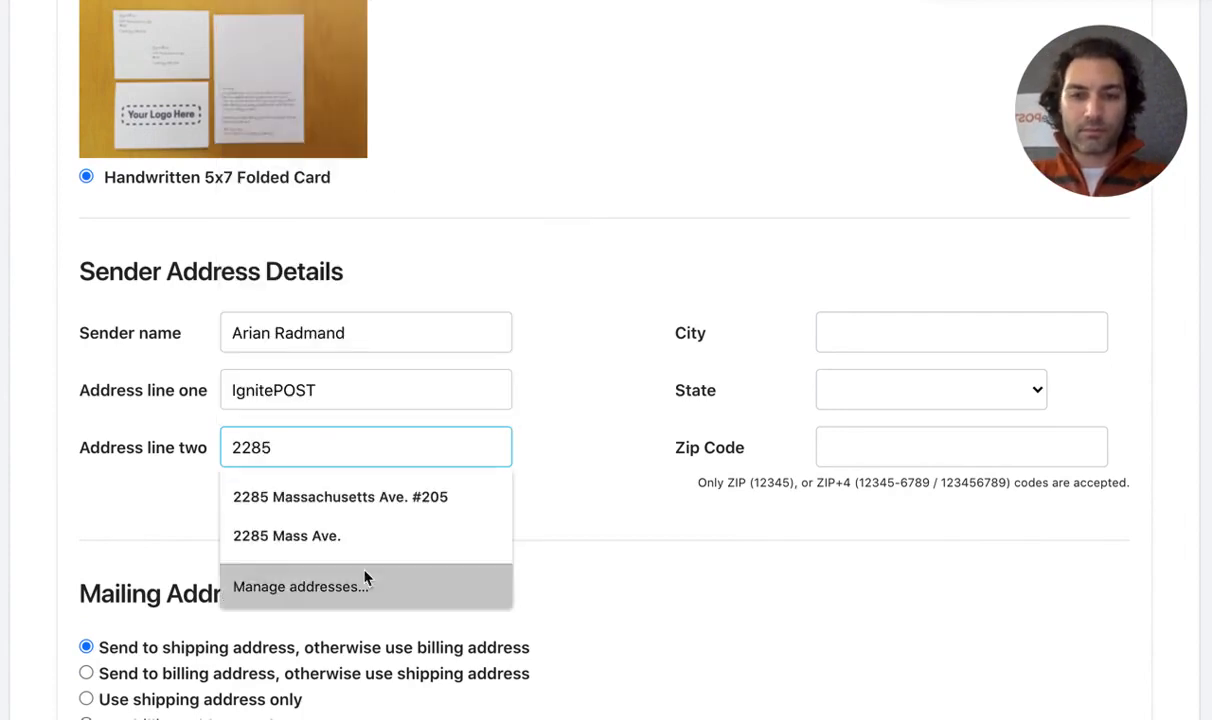
key("Escape")
Step: Try each mailing address option in turn and return to sending to the shipping address, otherwise the billing address
scroll(530, 498, "down", 5)
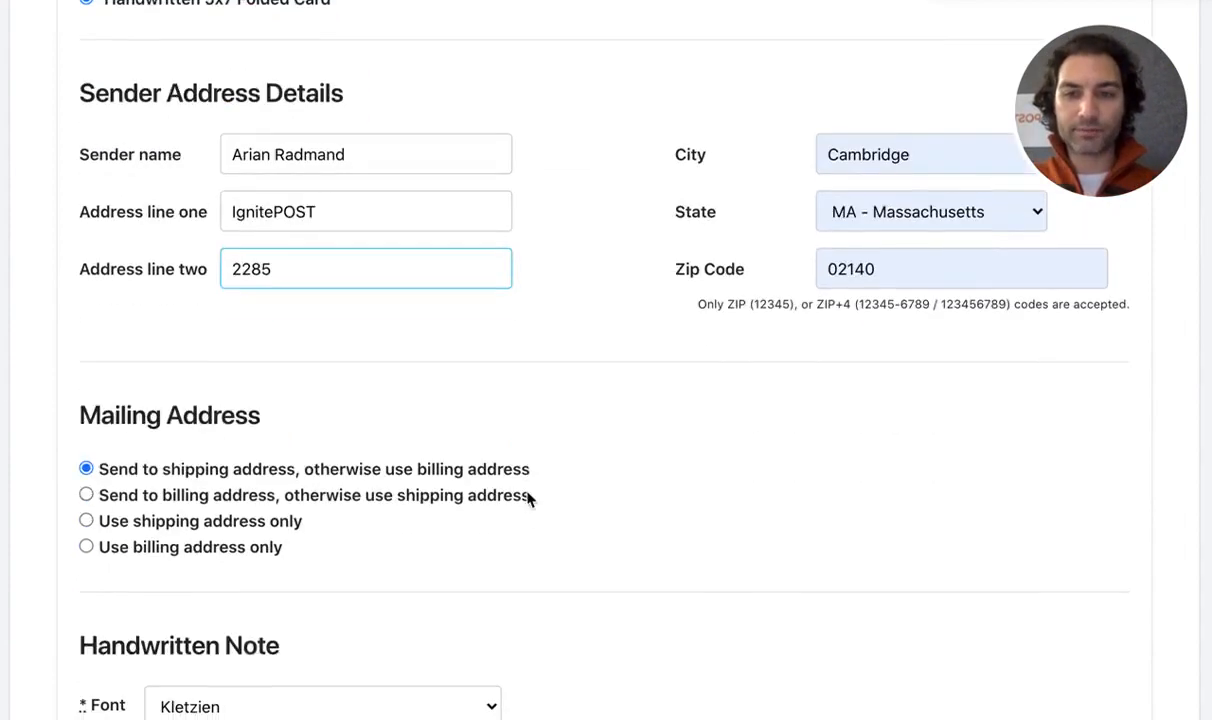
scroll(529, 500, "down", 1)
scroll(474, 452, "down", 2)
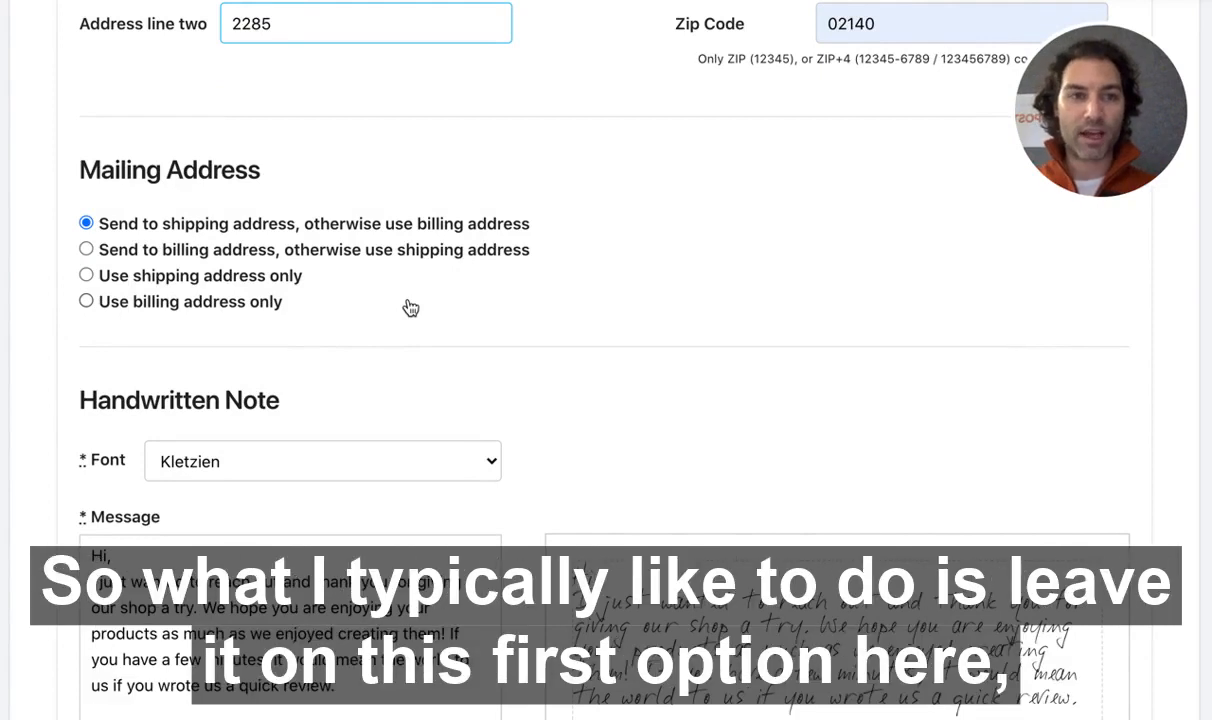
left_click(140, 228)
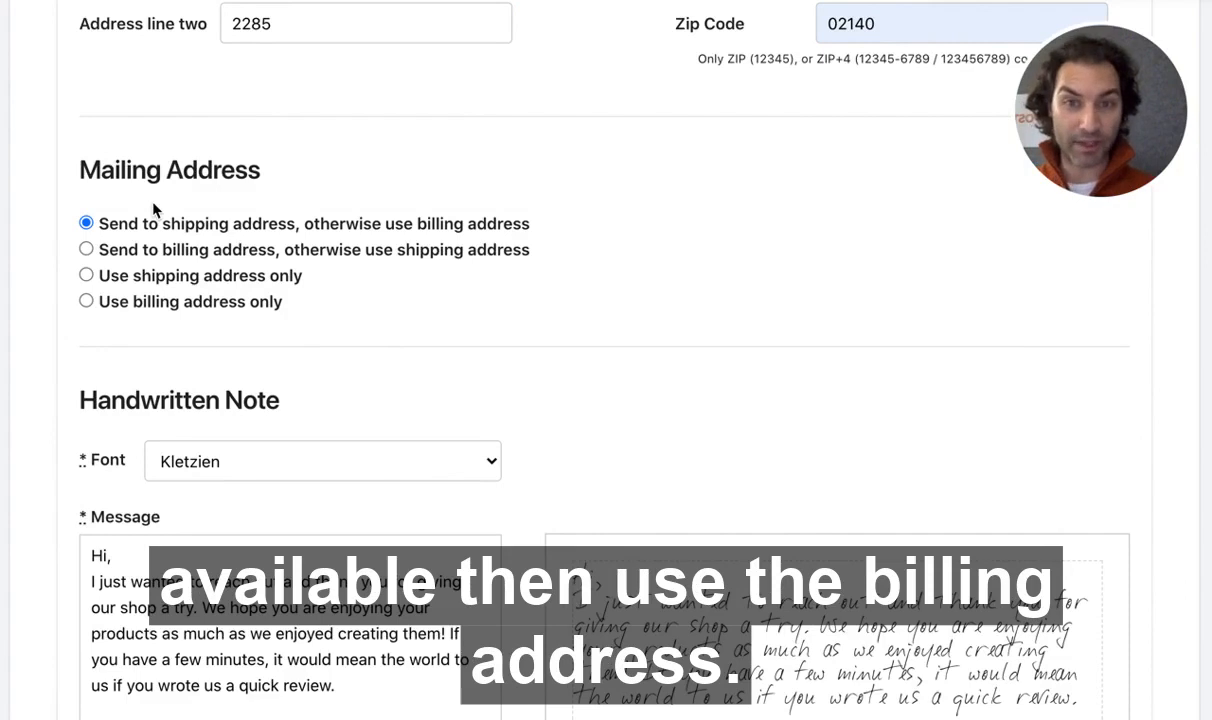
left_click(114, 252)
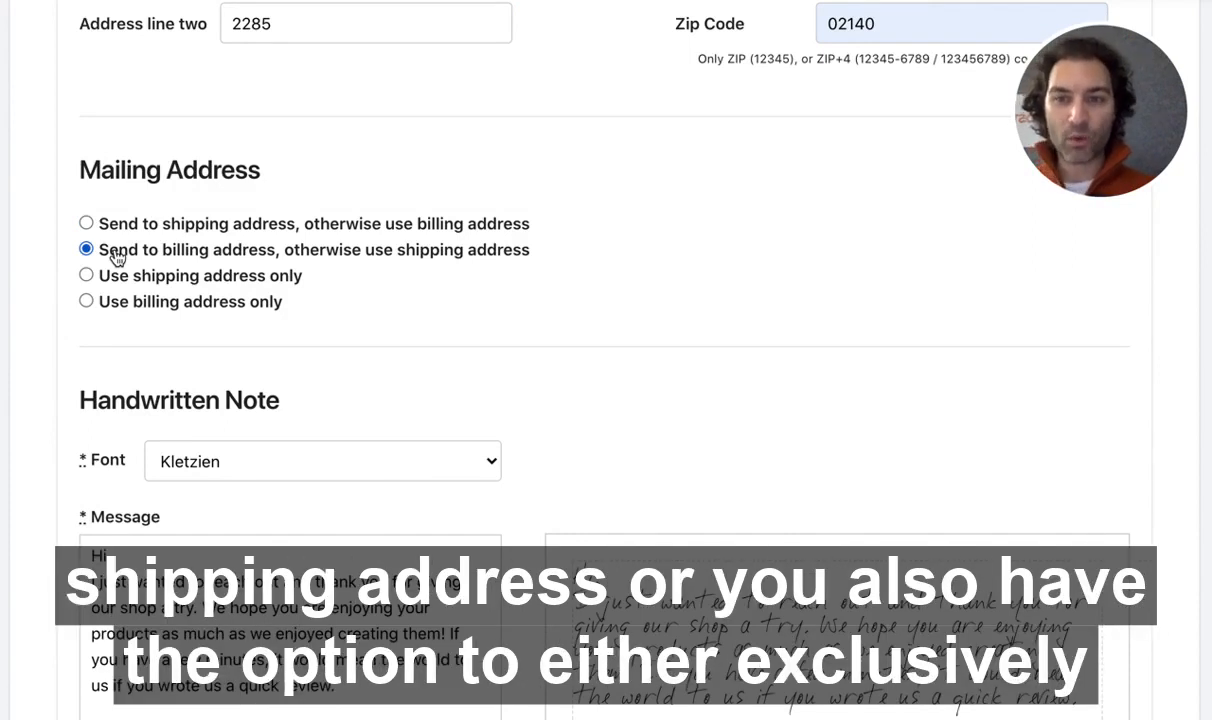
left_click(116, 283)
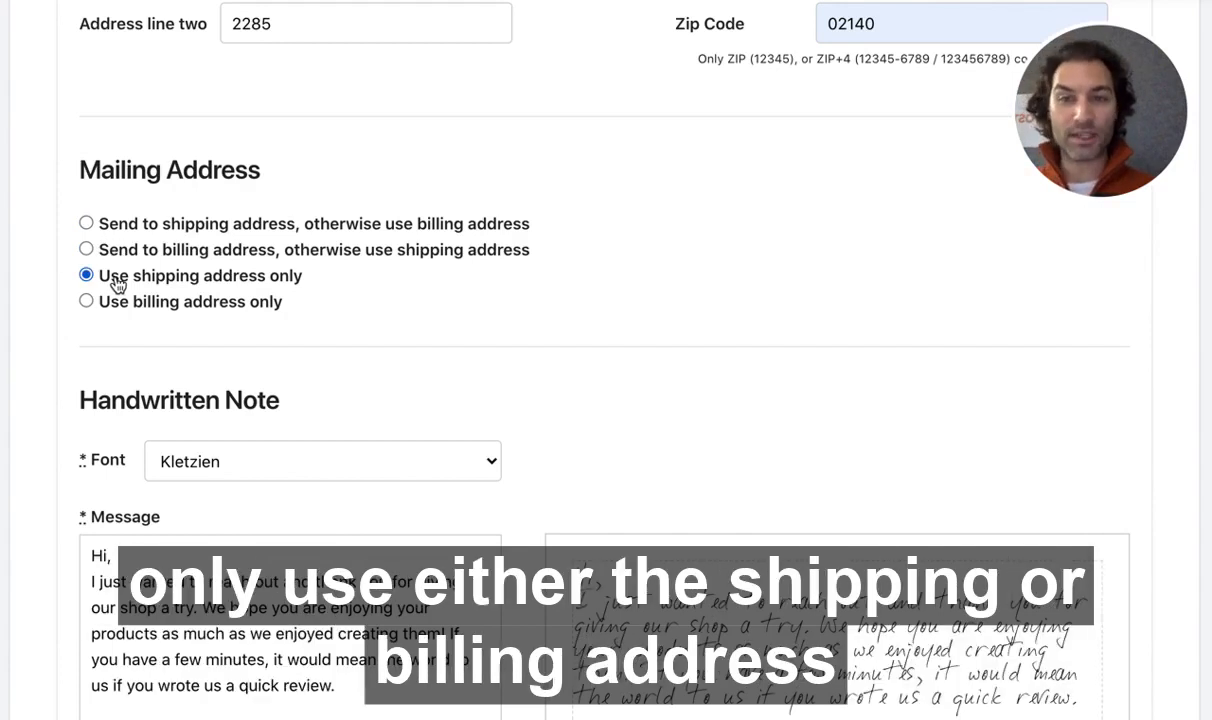
left_click(117, 312)
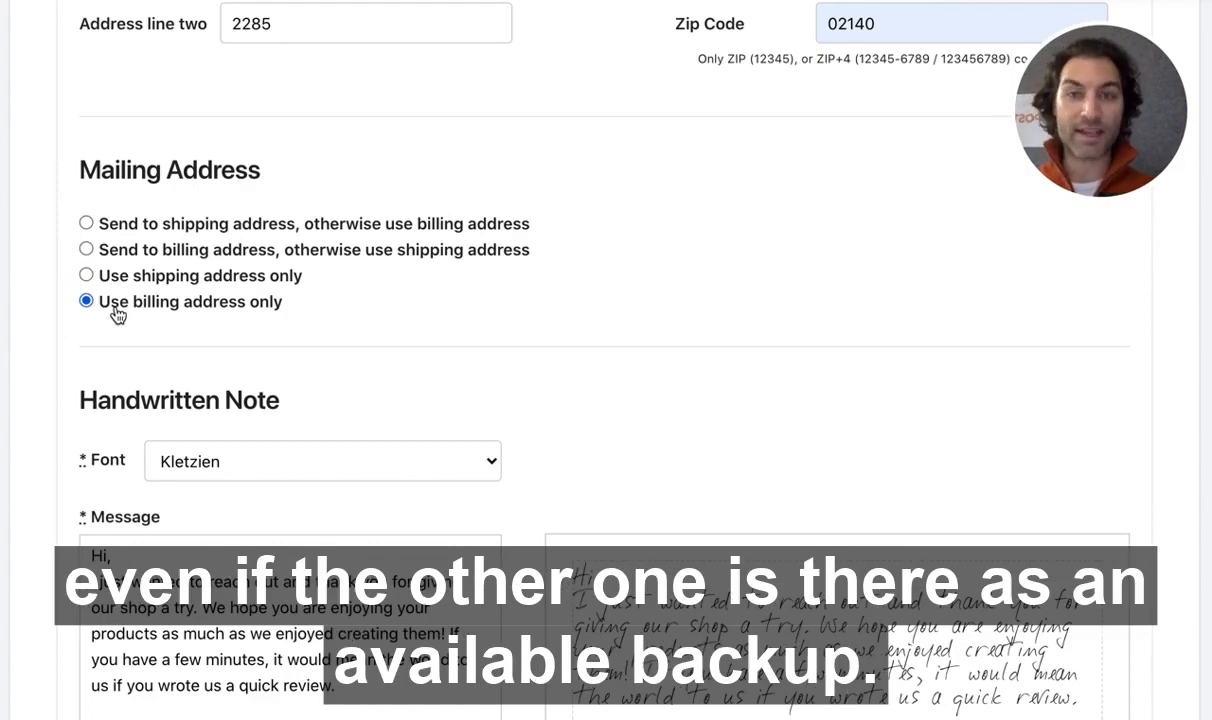
left_click(86, 223)
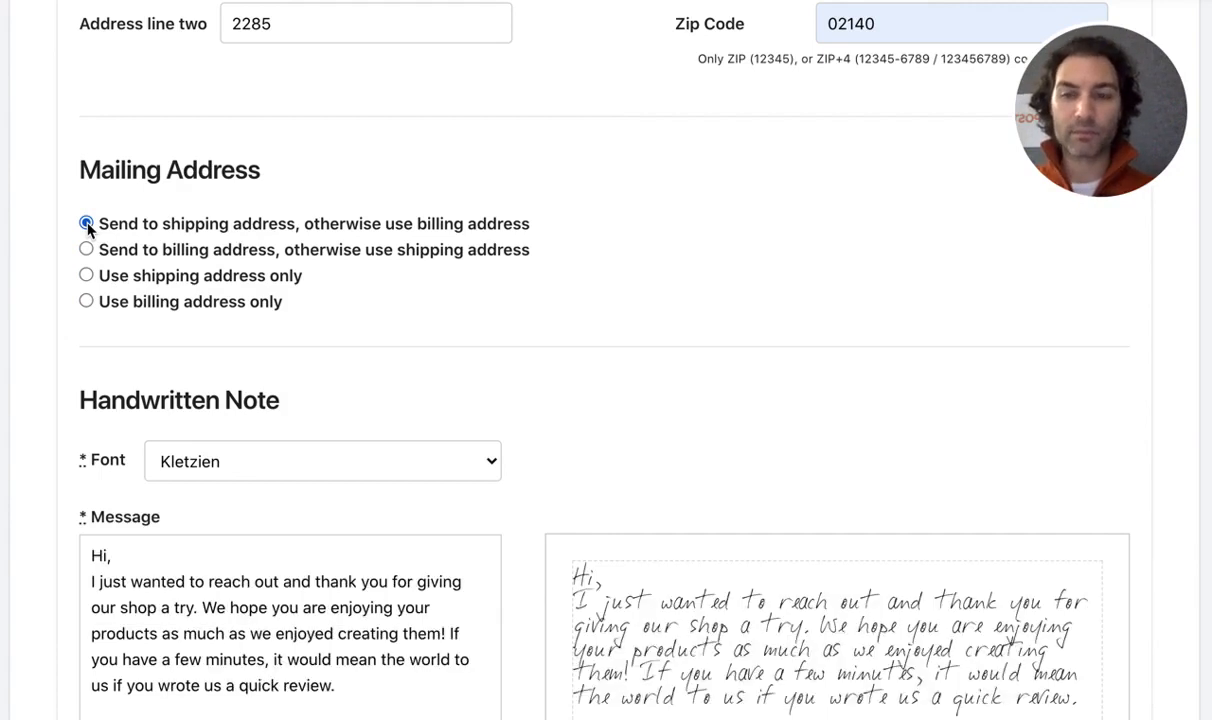
Step: Personalize the handwritten note's greeting by inserting the [[First Name]] variable after "Hi"
scroll(87, 227, "down", 5)
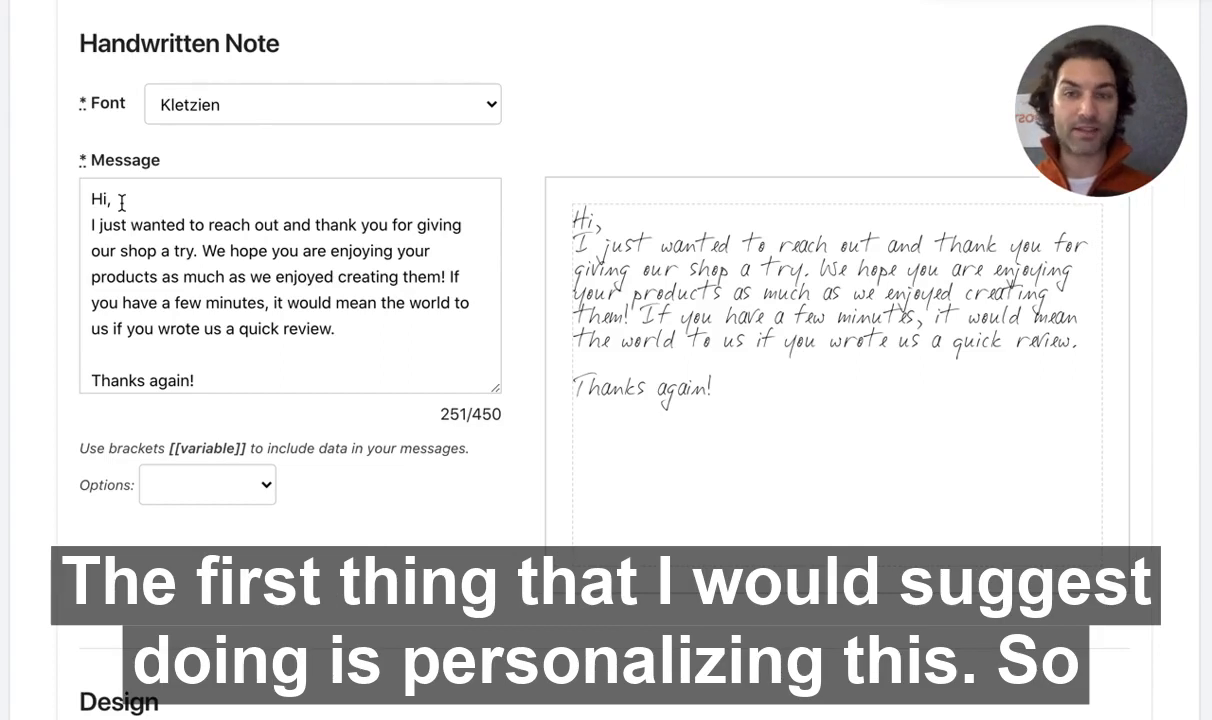
left_click(117, 200)
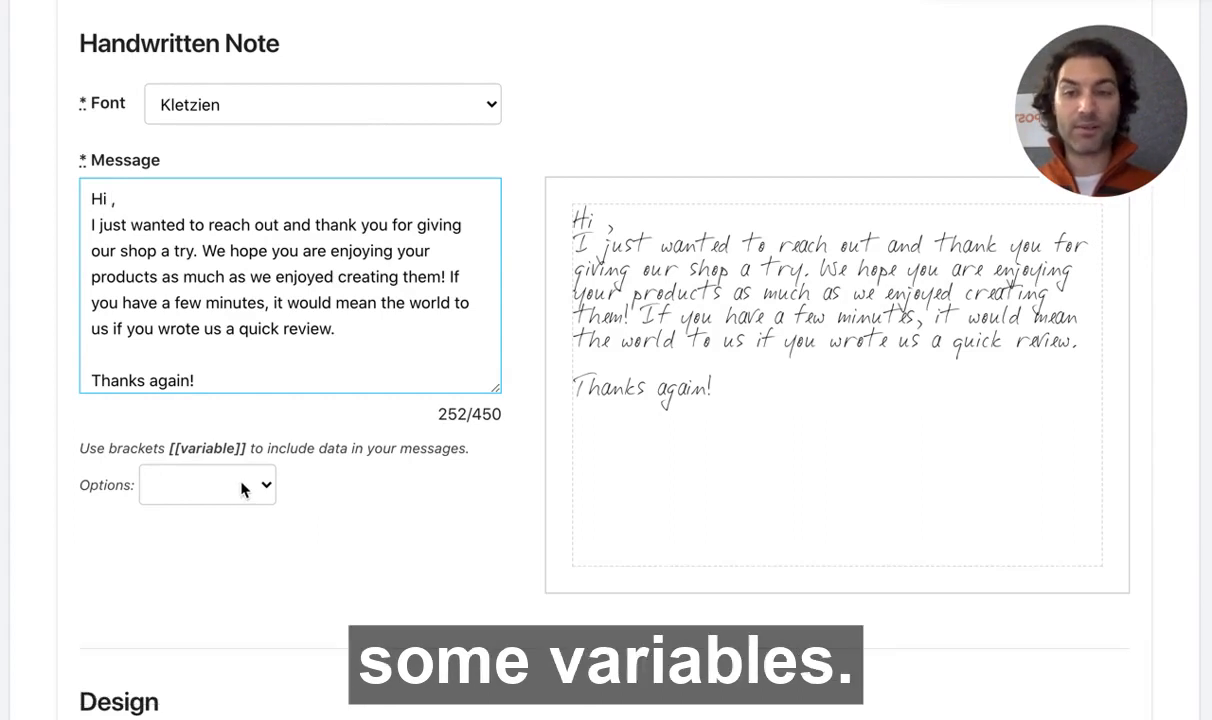
left_click(241, 488)
left_click(220, 503)
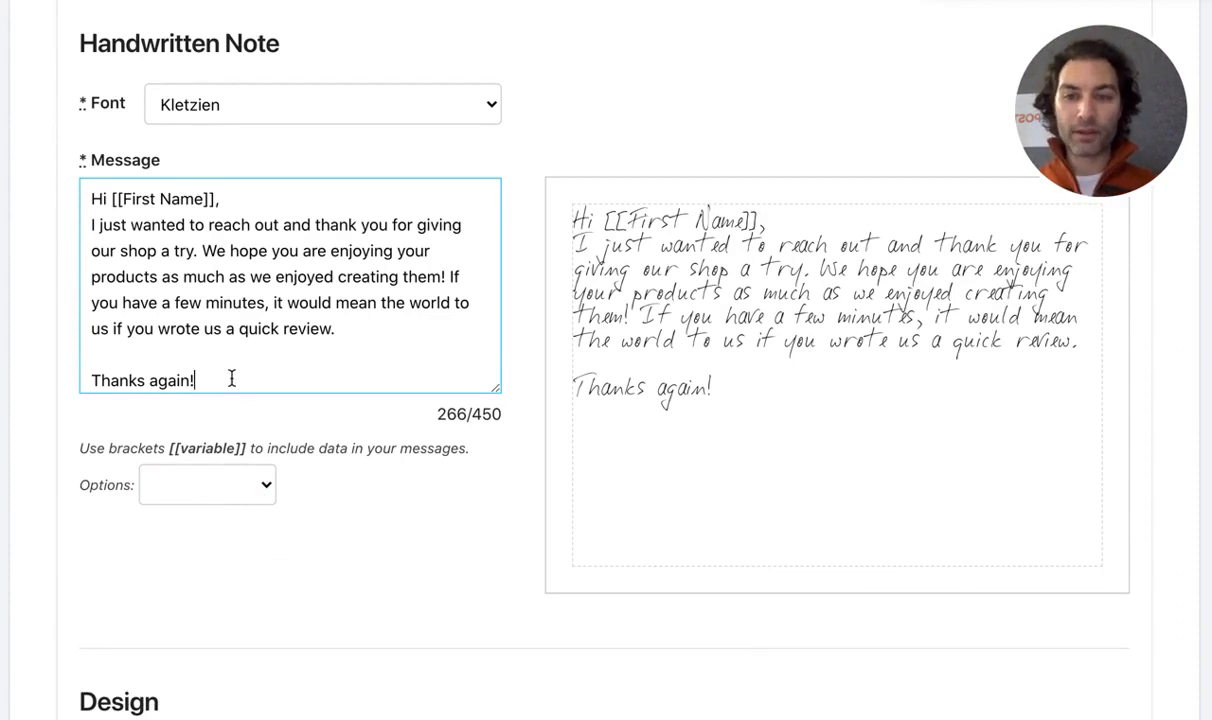
Step: Sign the note on a new line below "Thanks again!" with the sender's first name followed by "- Store Owner"
key("Return")
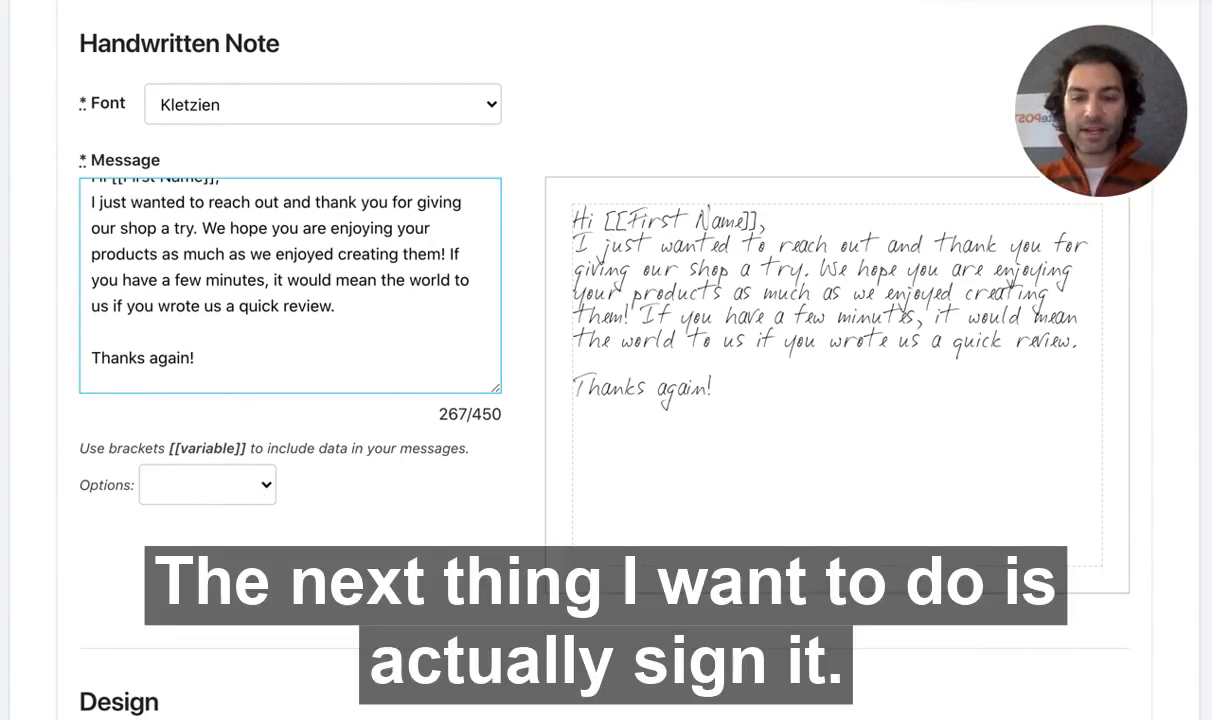
type("Arin")
key("BackSpace")
type("an ")
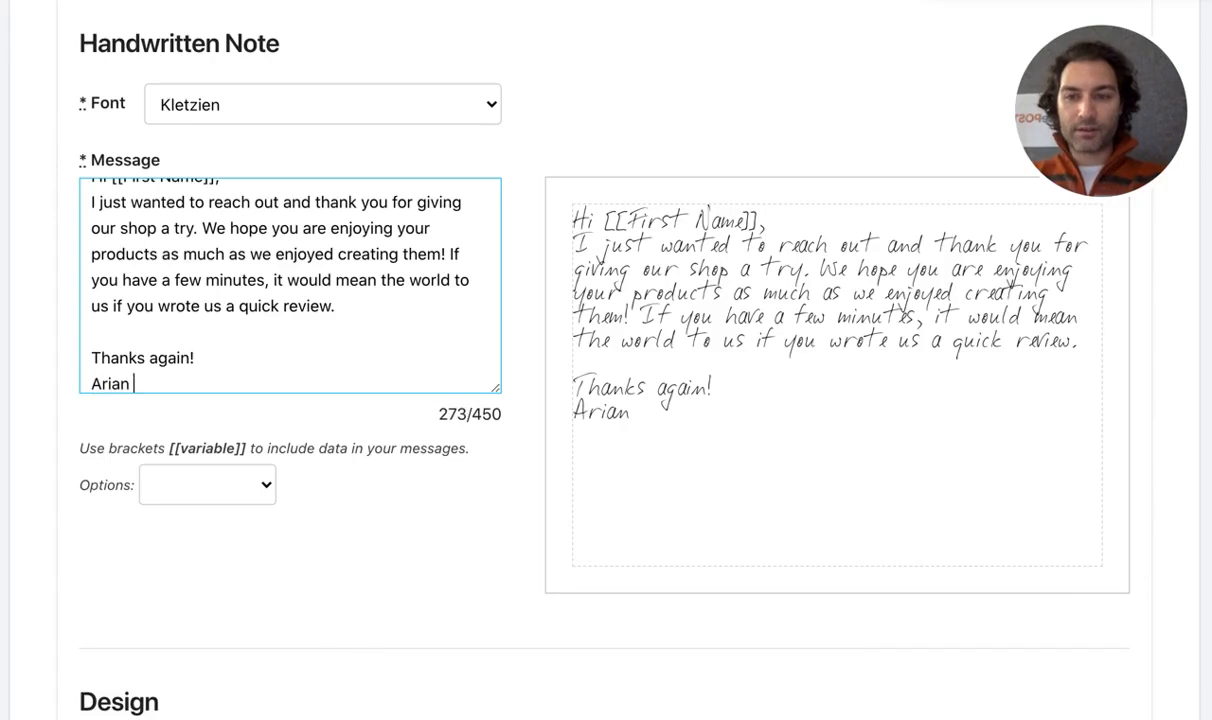
type("- Store o")
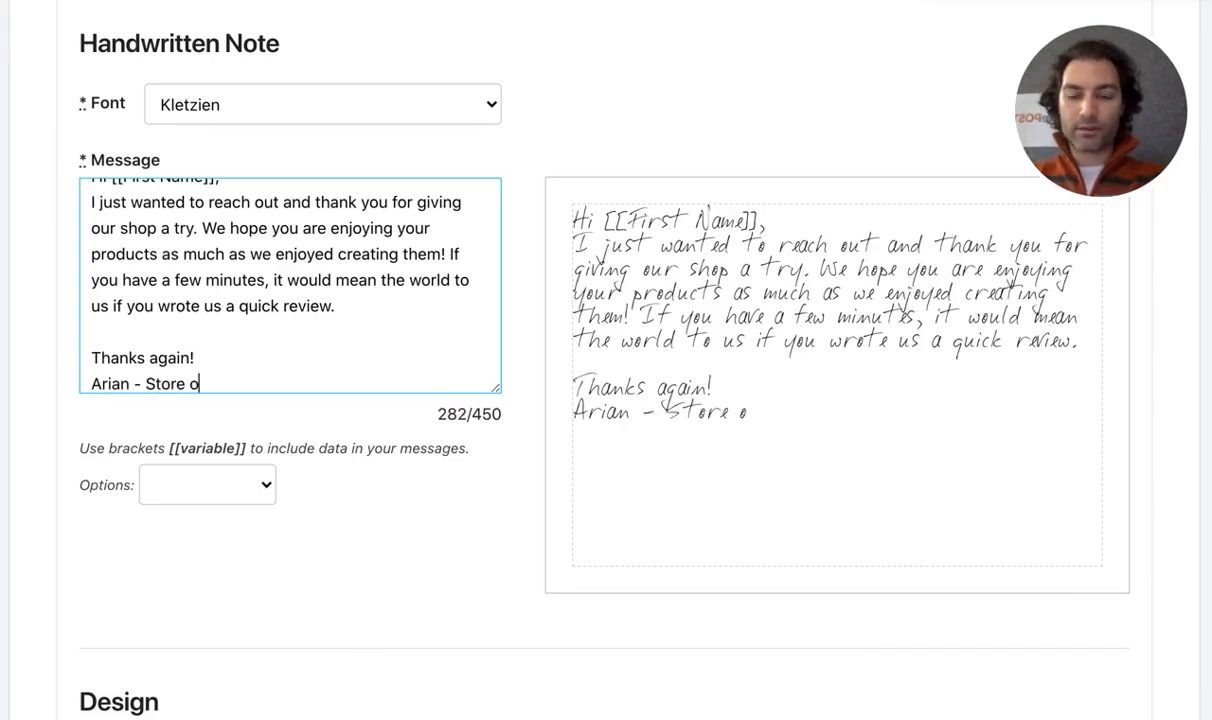
key("BackSpace")
type("Owner")
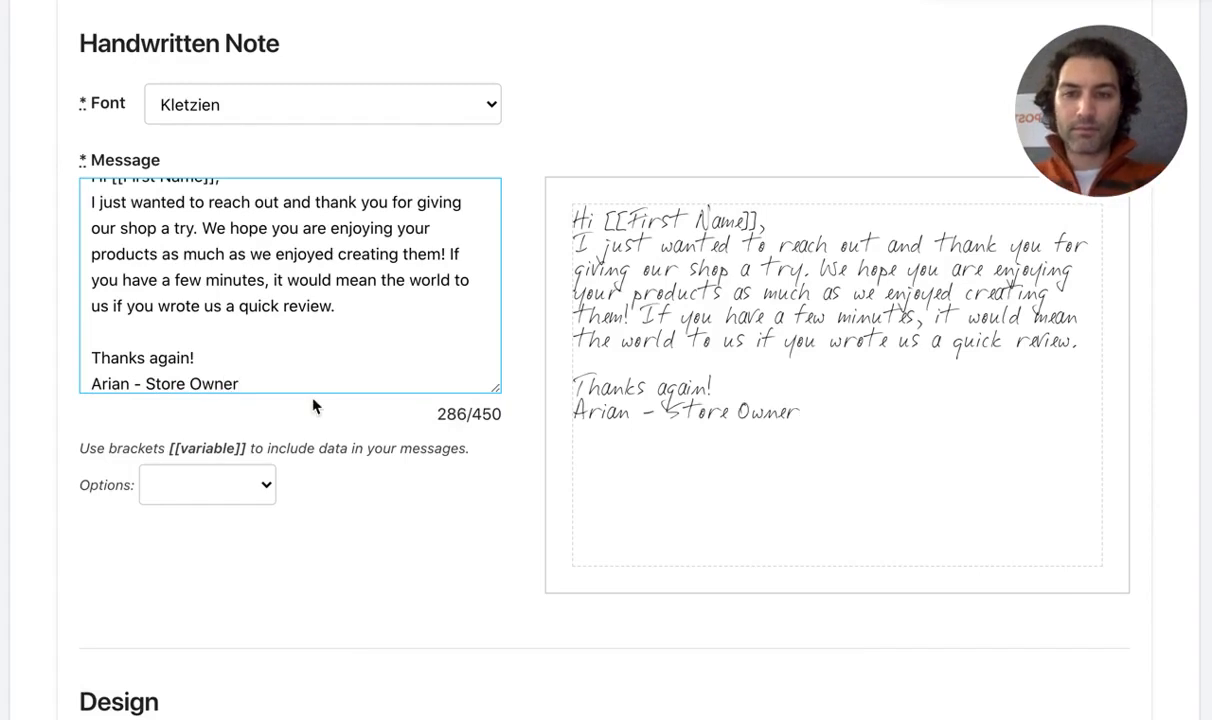
scroll(336, 382, "up", 2)
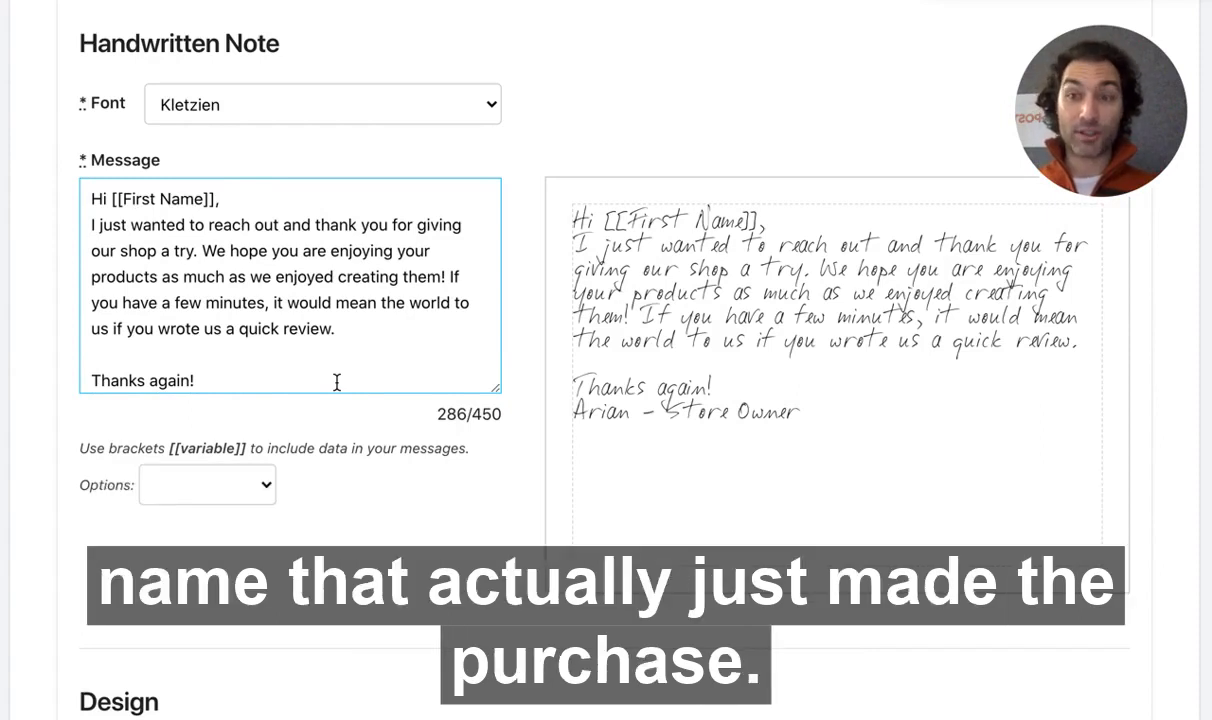
scroll(336, 382, "down", 2)
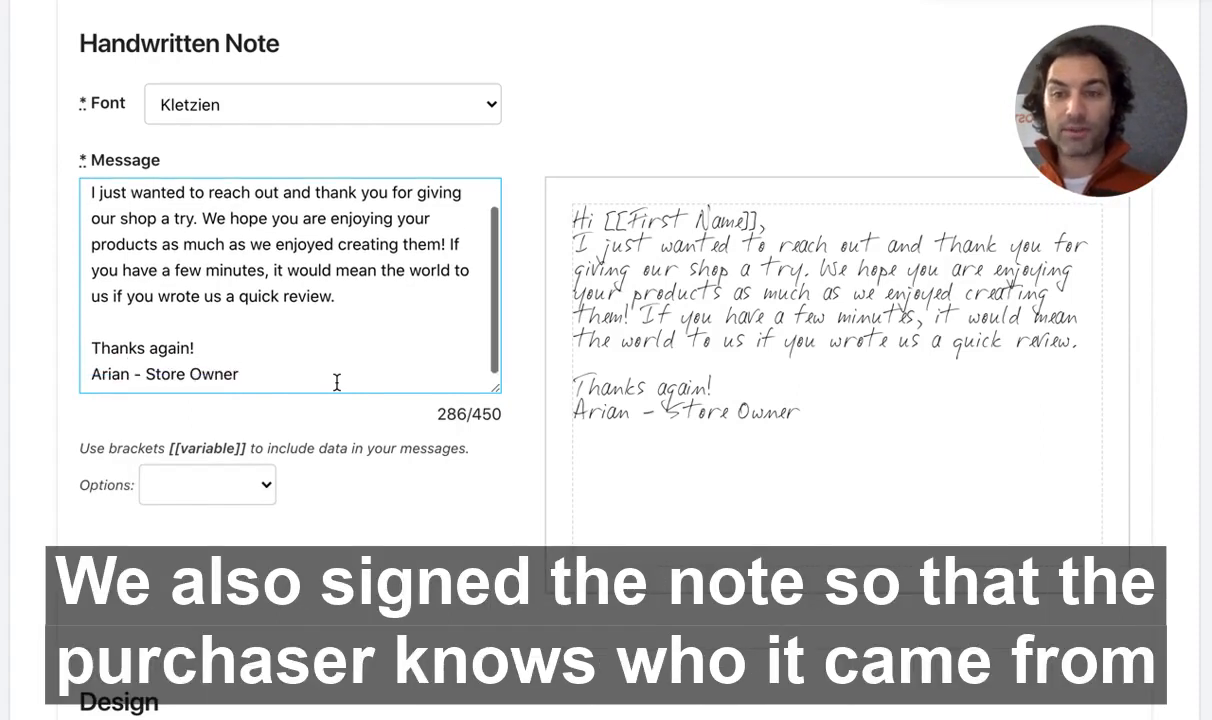
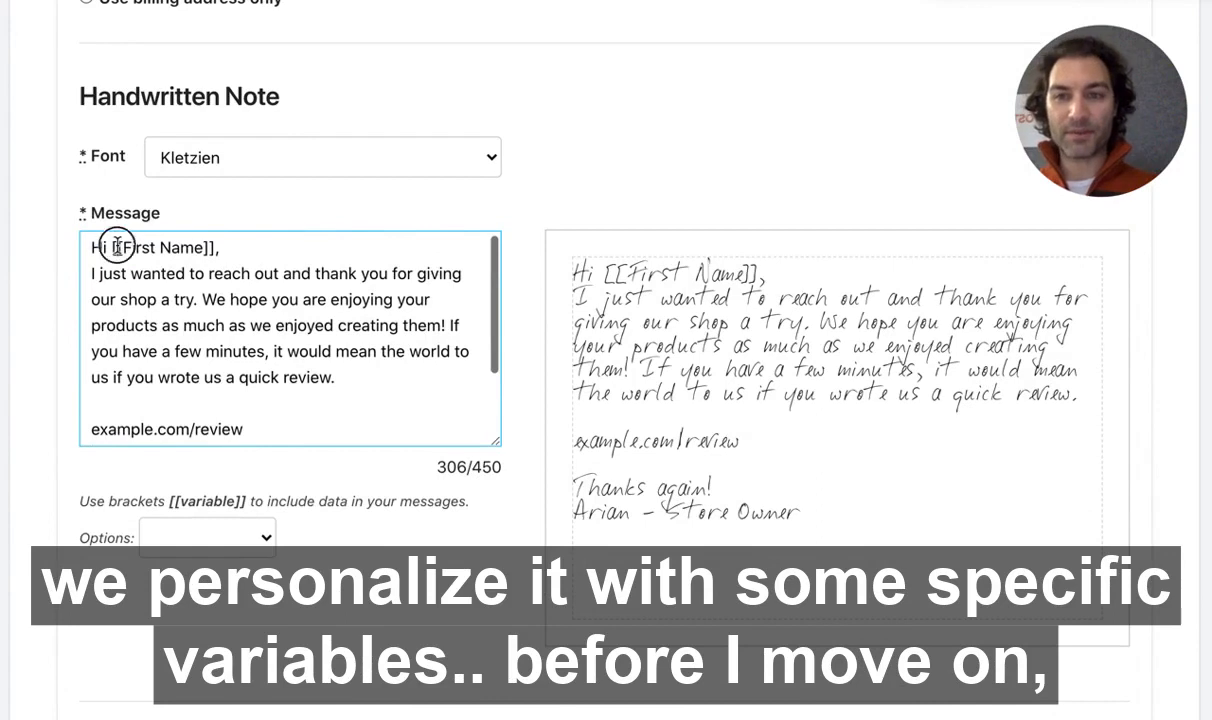
Step: Try the Becca and Pea handwriting fonts for the note and settle on Nelson
left_click(210, 302)
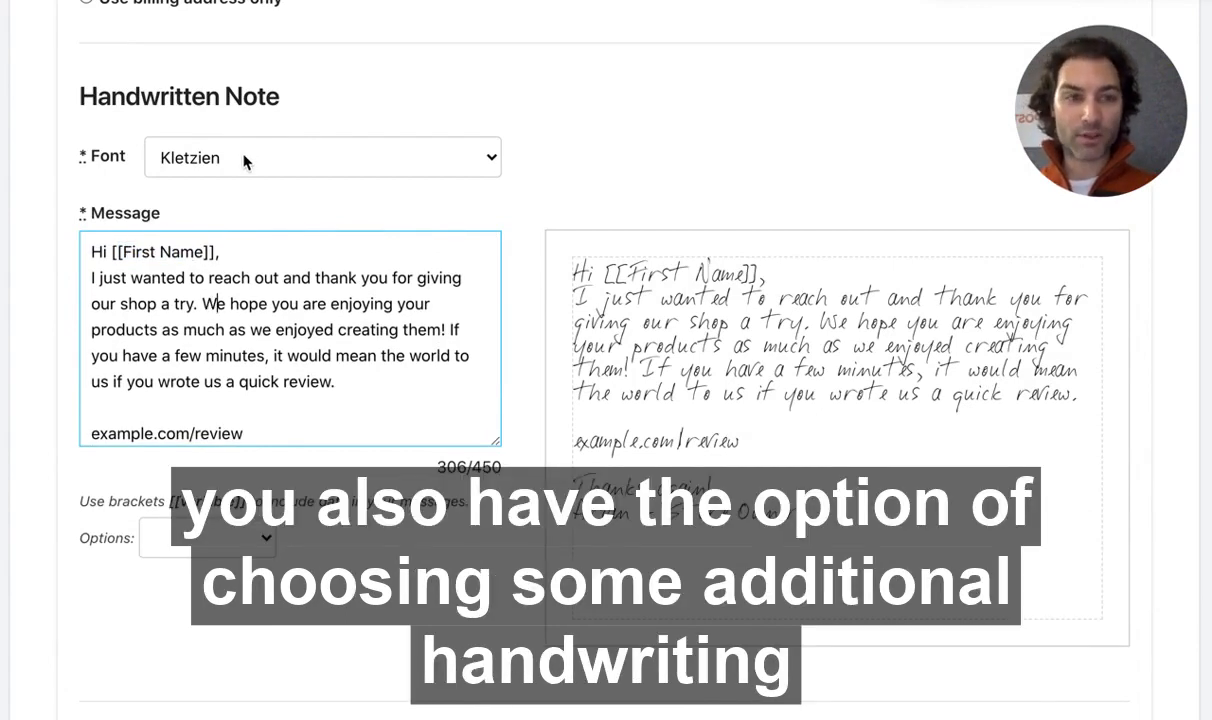
left_click(245, 160)
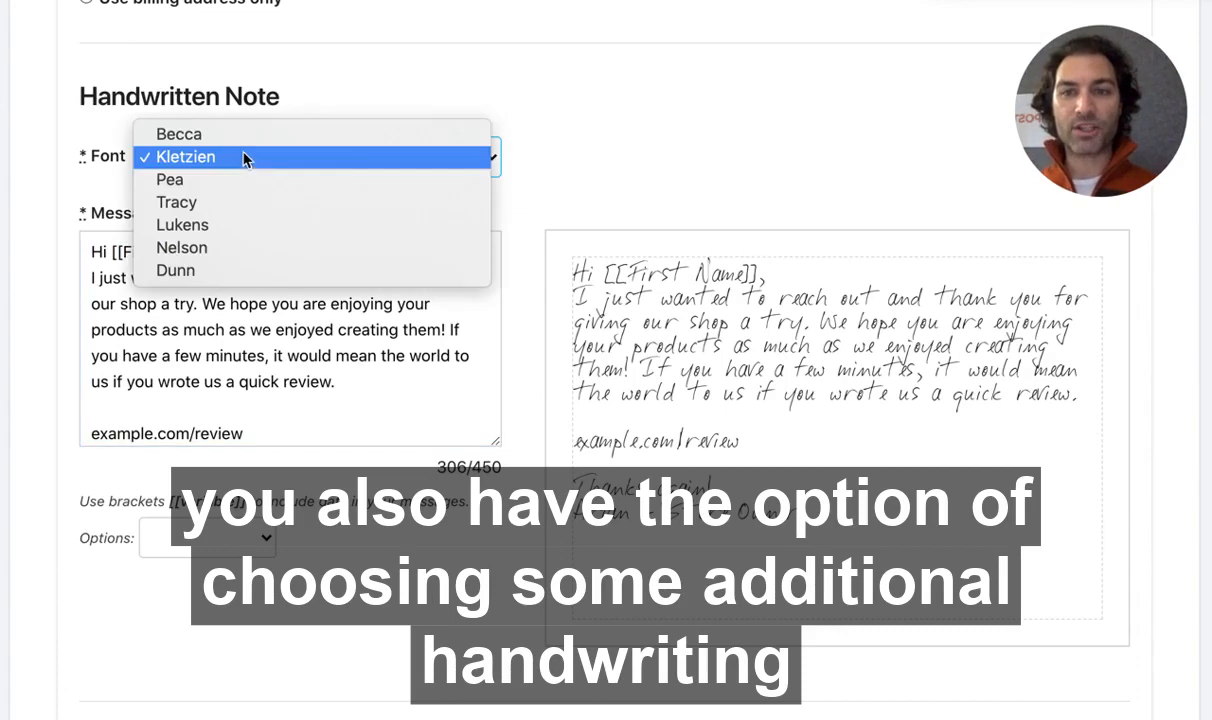
left_click(246, 143)
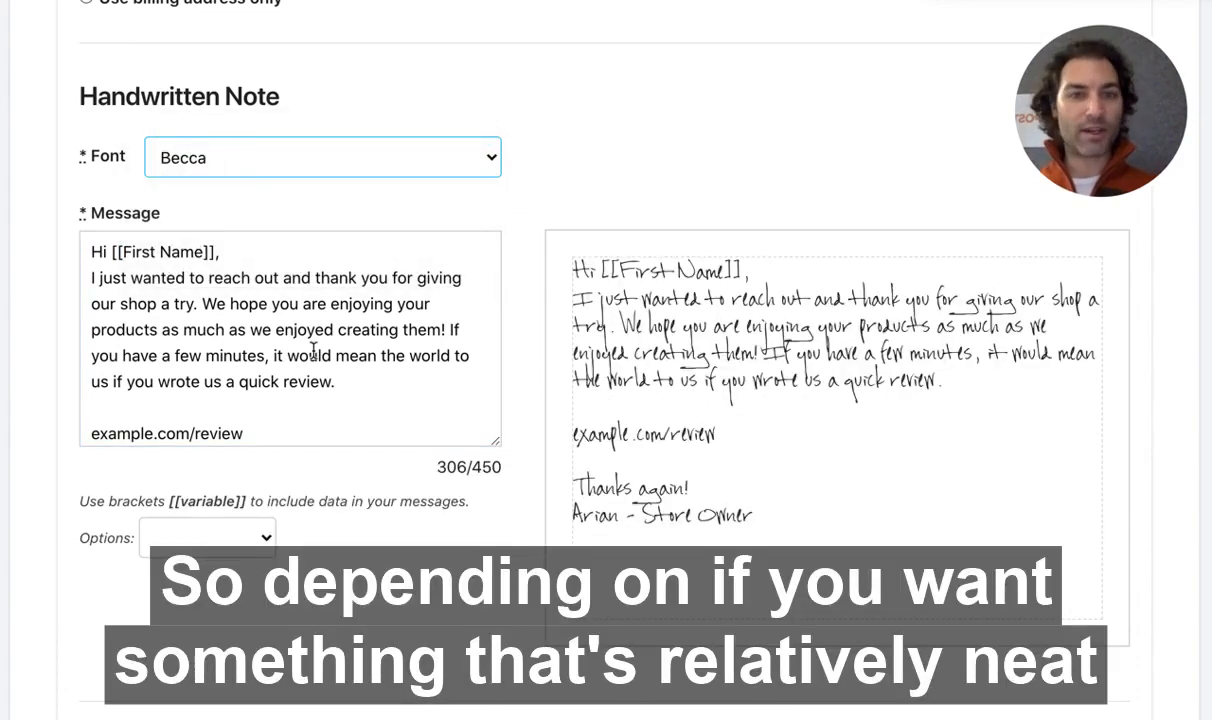
left_click(249, 170)
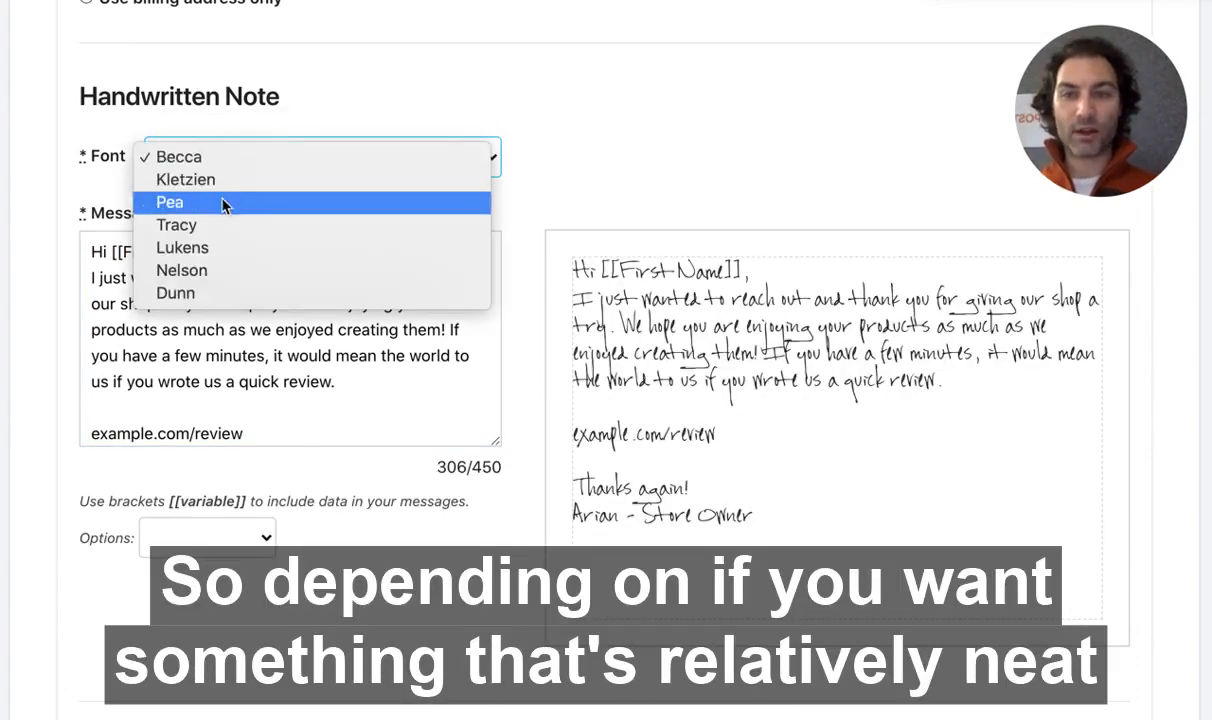
left_click(224, 202)
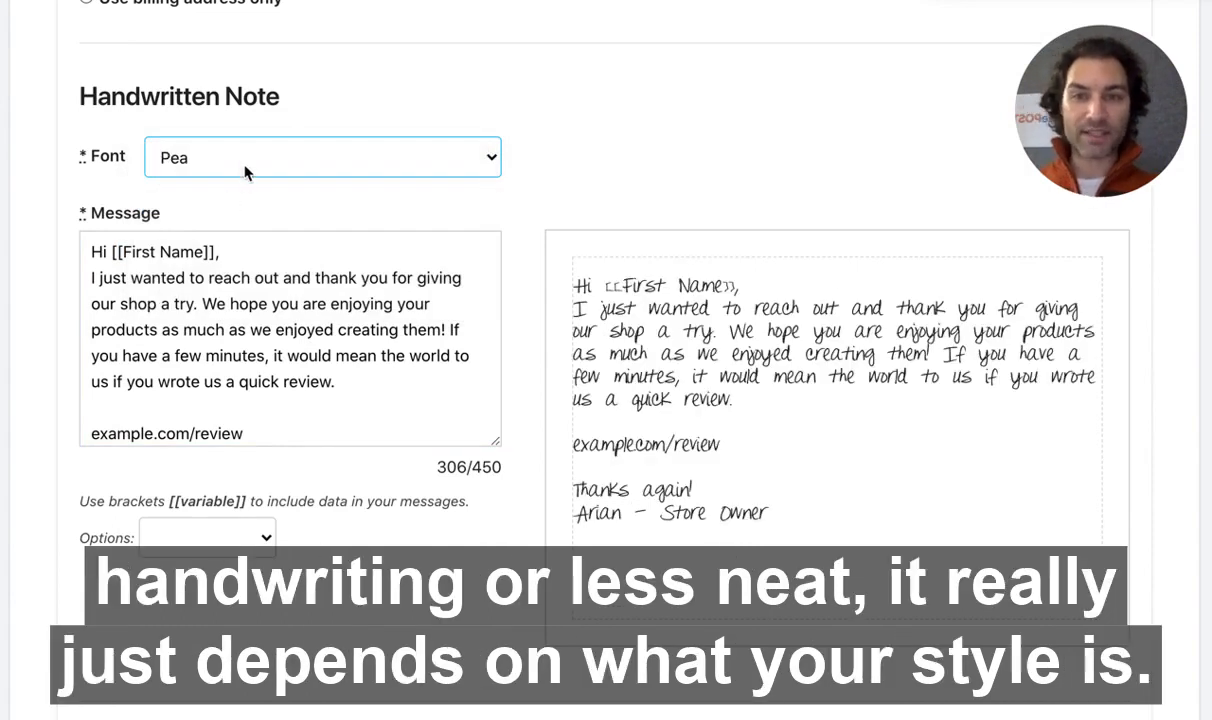
left_click(243, 163)
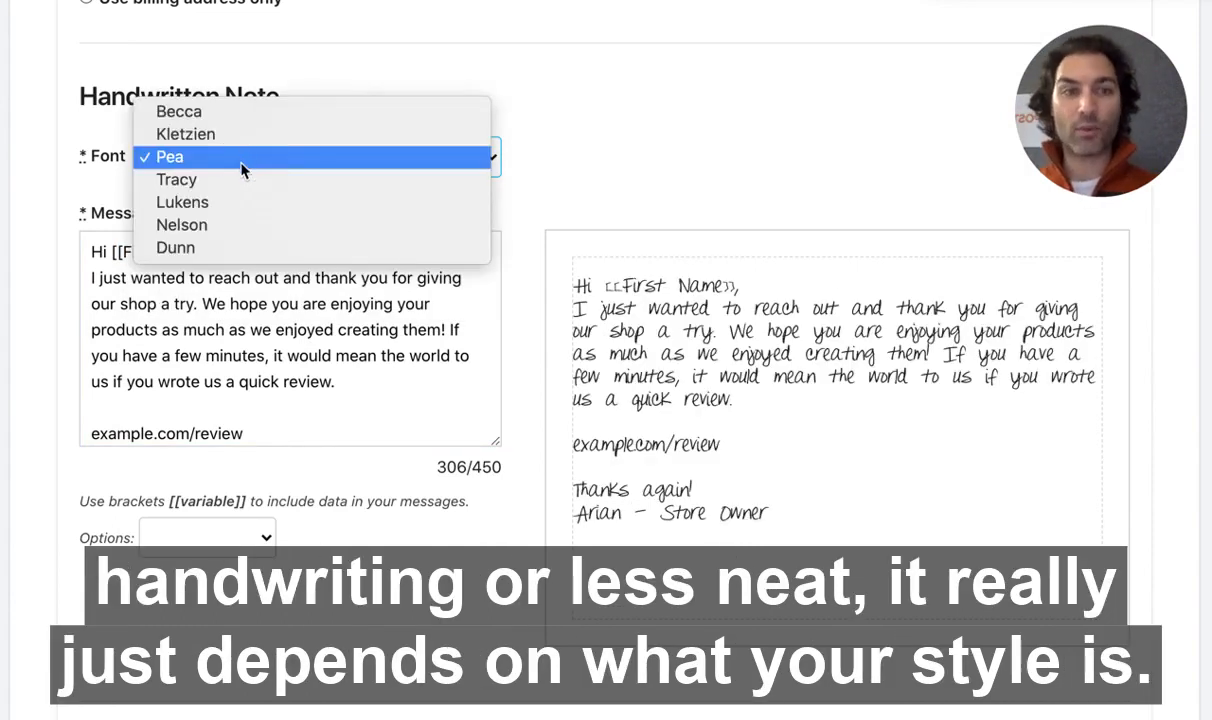
left_click(230, 225)
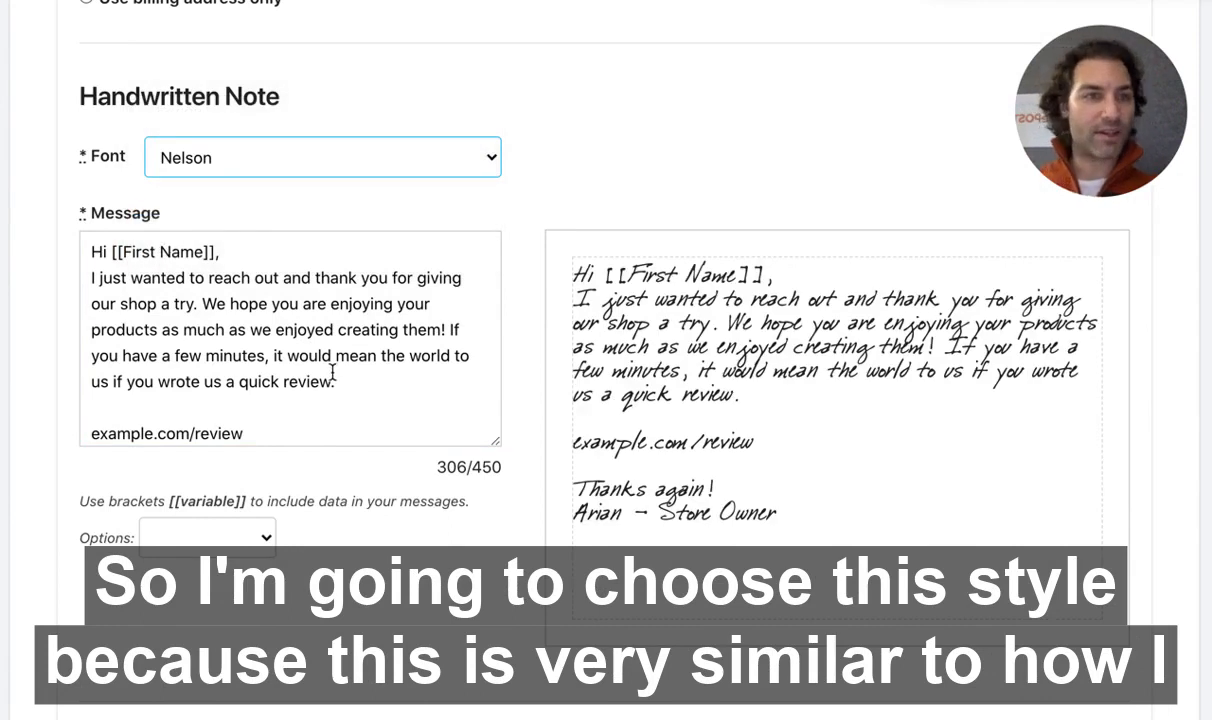
Step: In the advanced settings, enable sending a card only after a customer has made 2 purchases
scroll(333, 372, "down", 5)
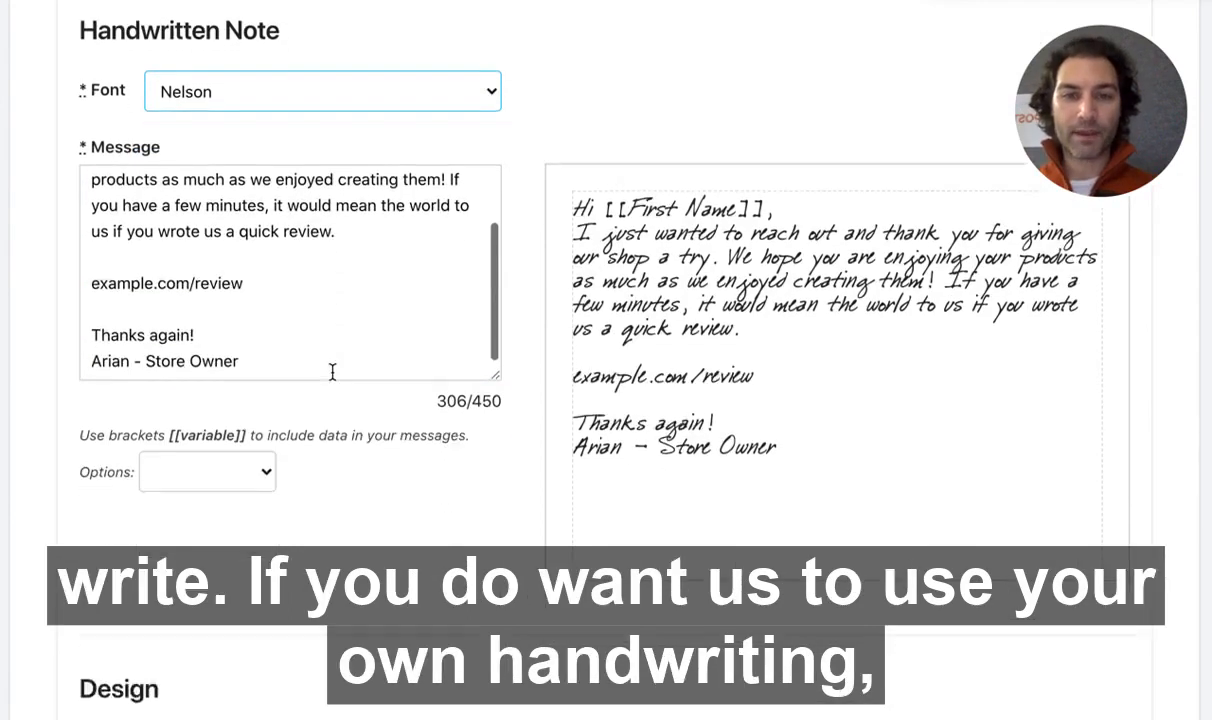
scroll(333, 372, "down", 2)
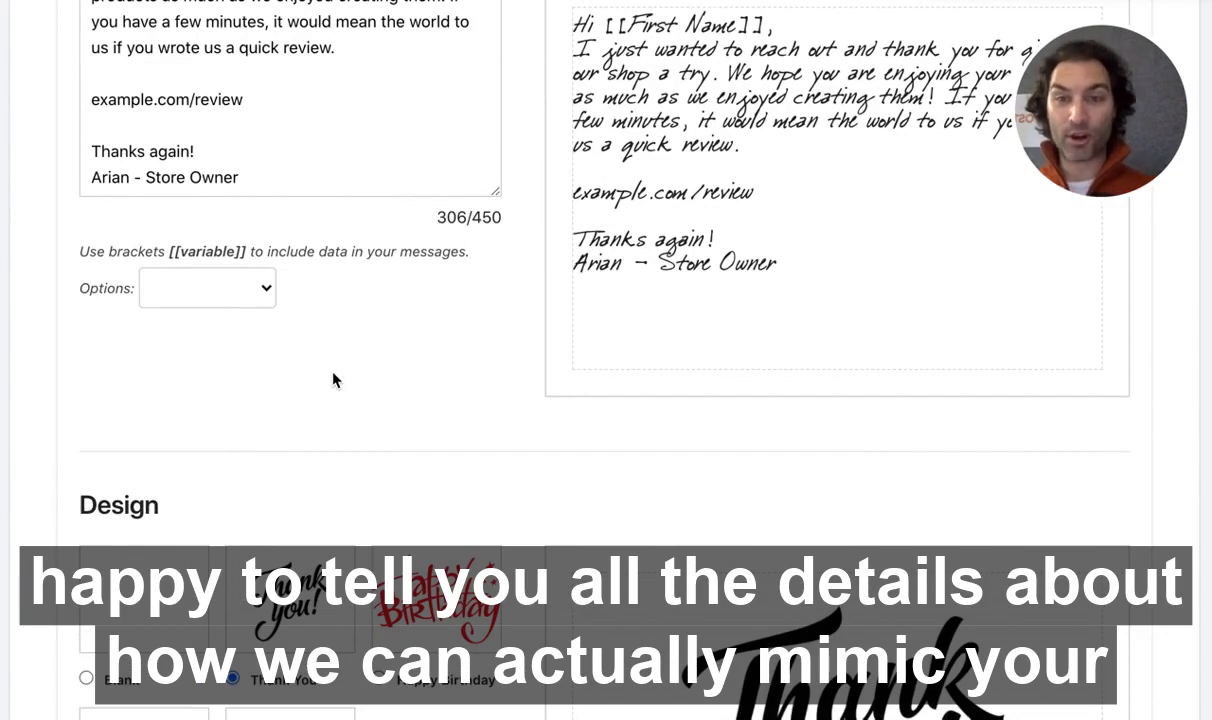
scroll(333, 380, "down", 9)
scroll(333, 380, "down", 2)
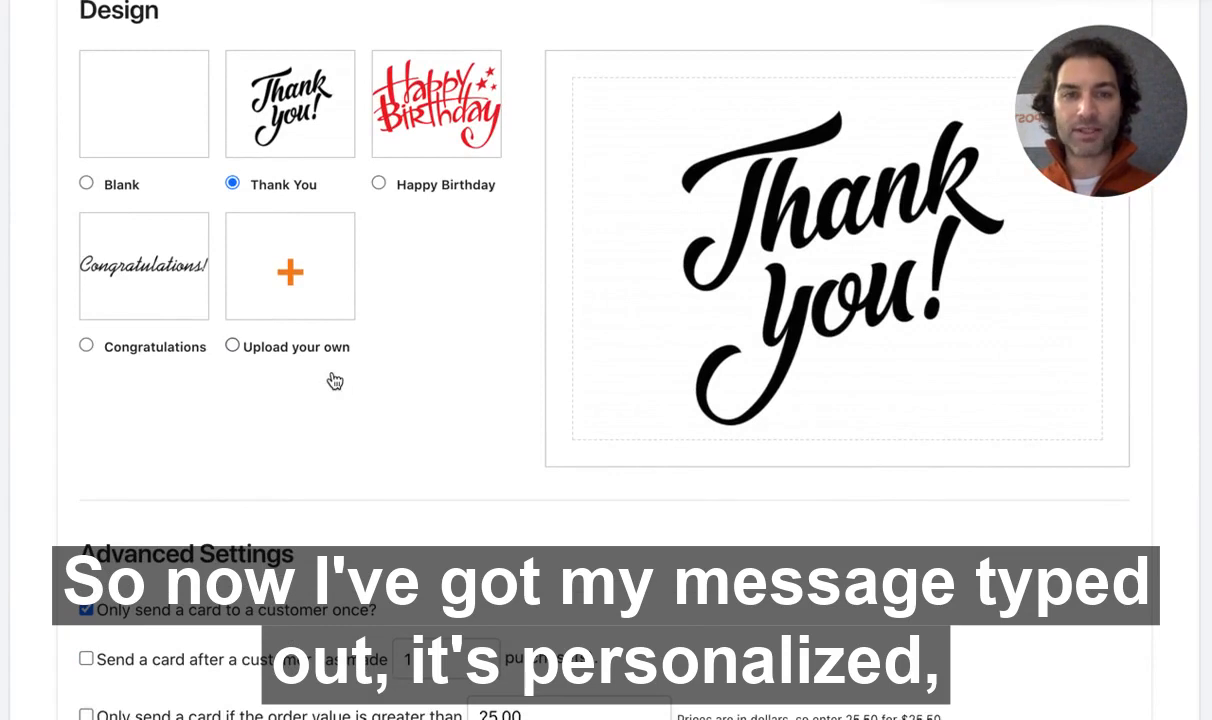
scroll(678, 333, "down", 7)
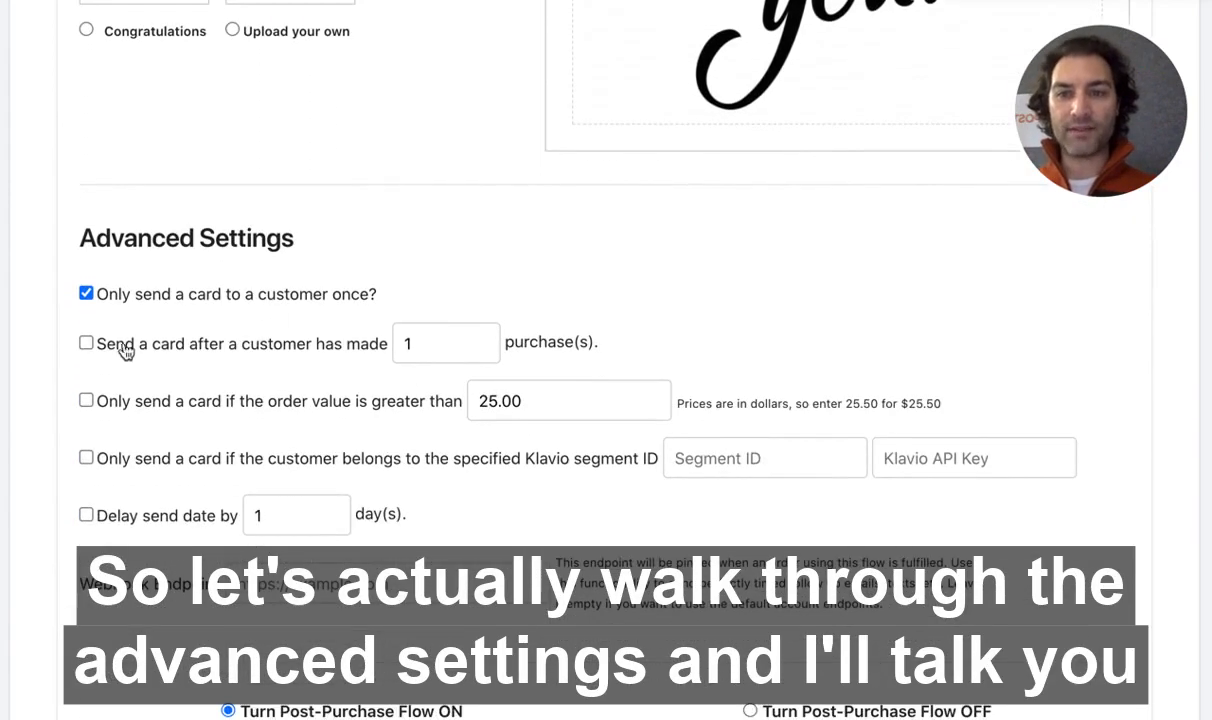
scroll(30, 402, "down", 2)
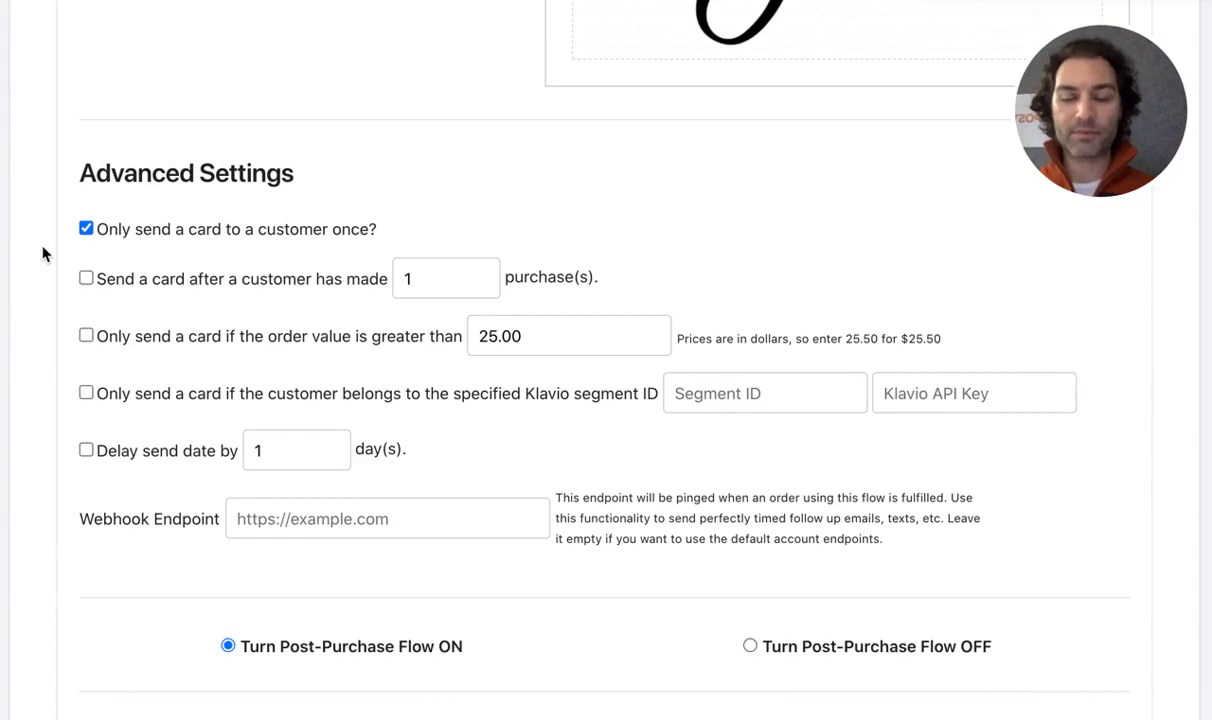
left_click(86, 279)
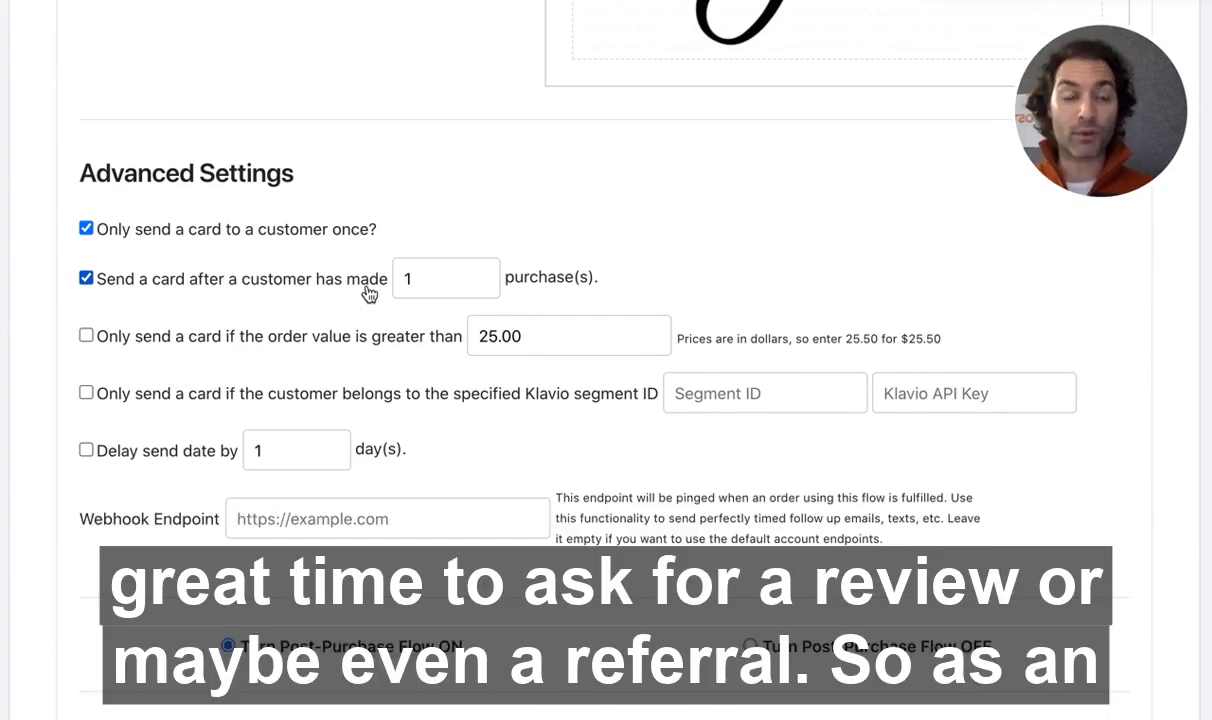
left_click(410, 279)
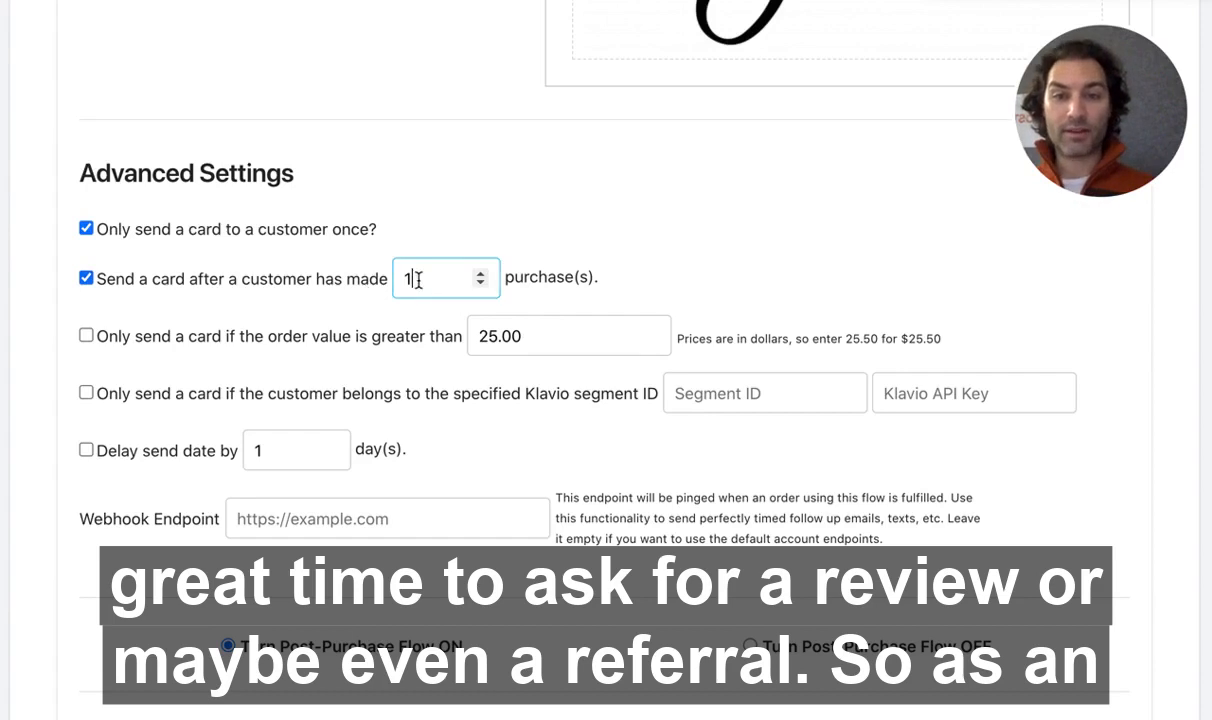
key("BackSpace")
type("2")
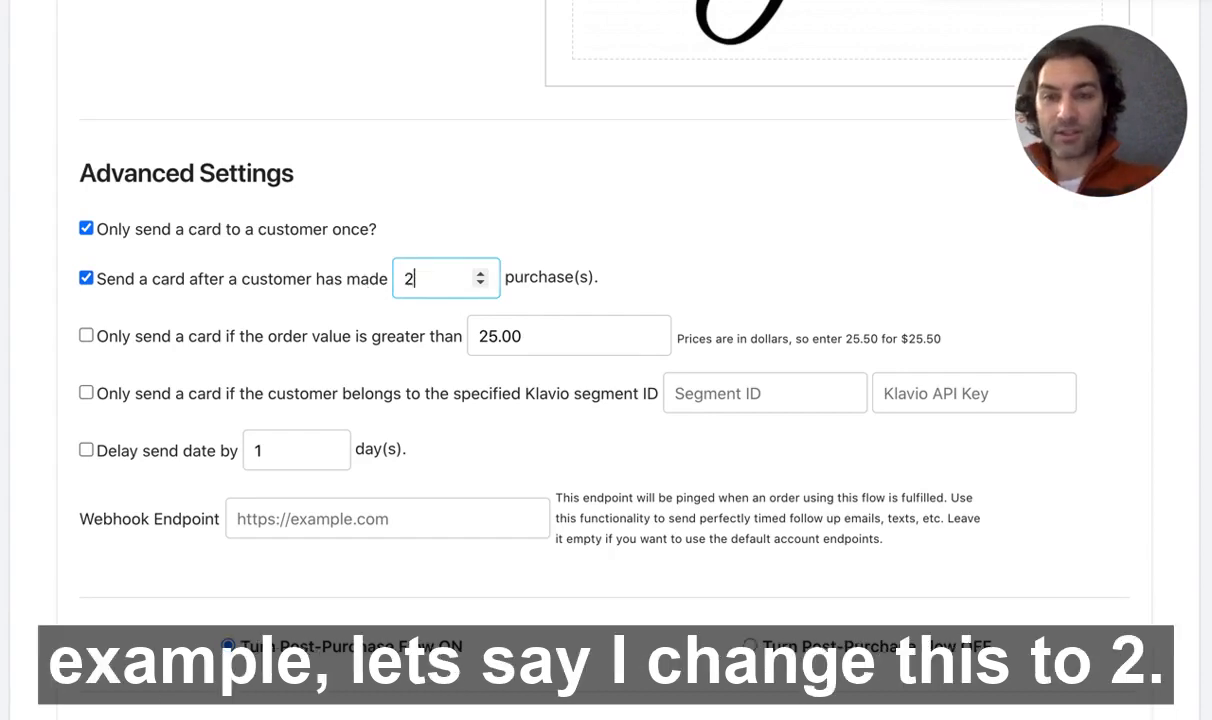
left_click(279, 311)
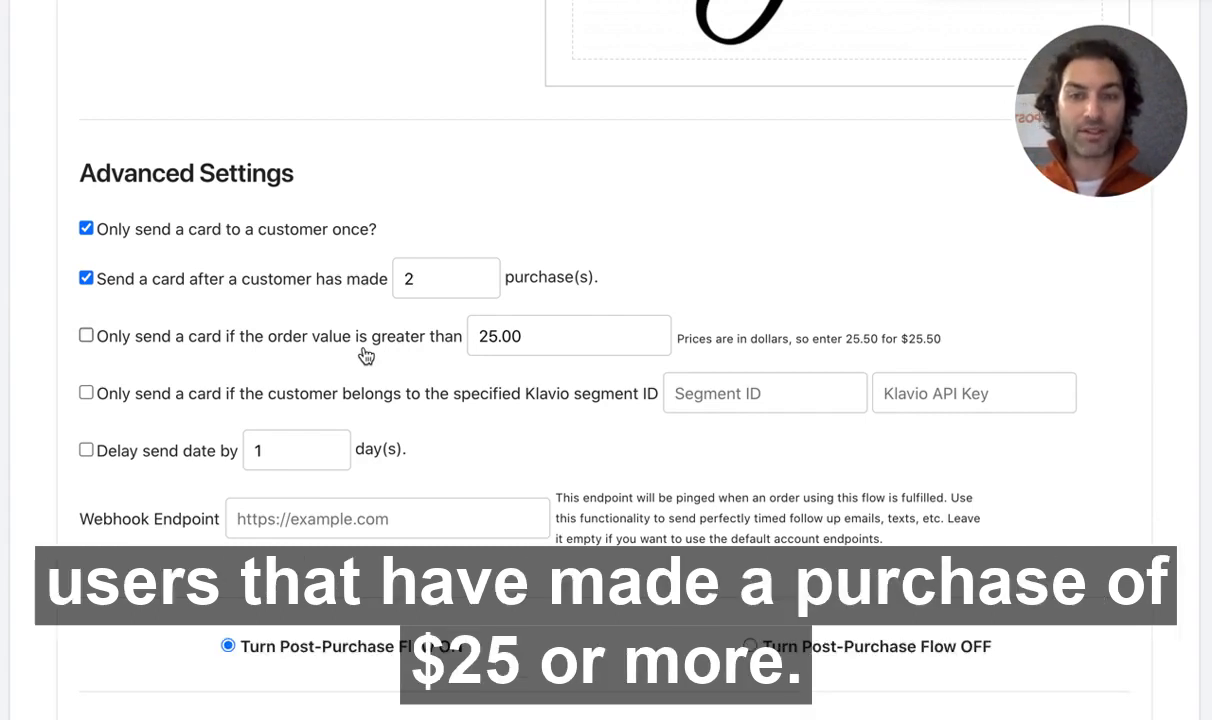
Step: Enable the conditions for orders over 25.00 and for customers belonging to a specified Klavio segment ID
left_click(88, 337)
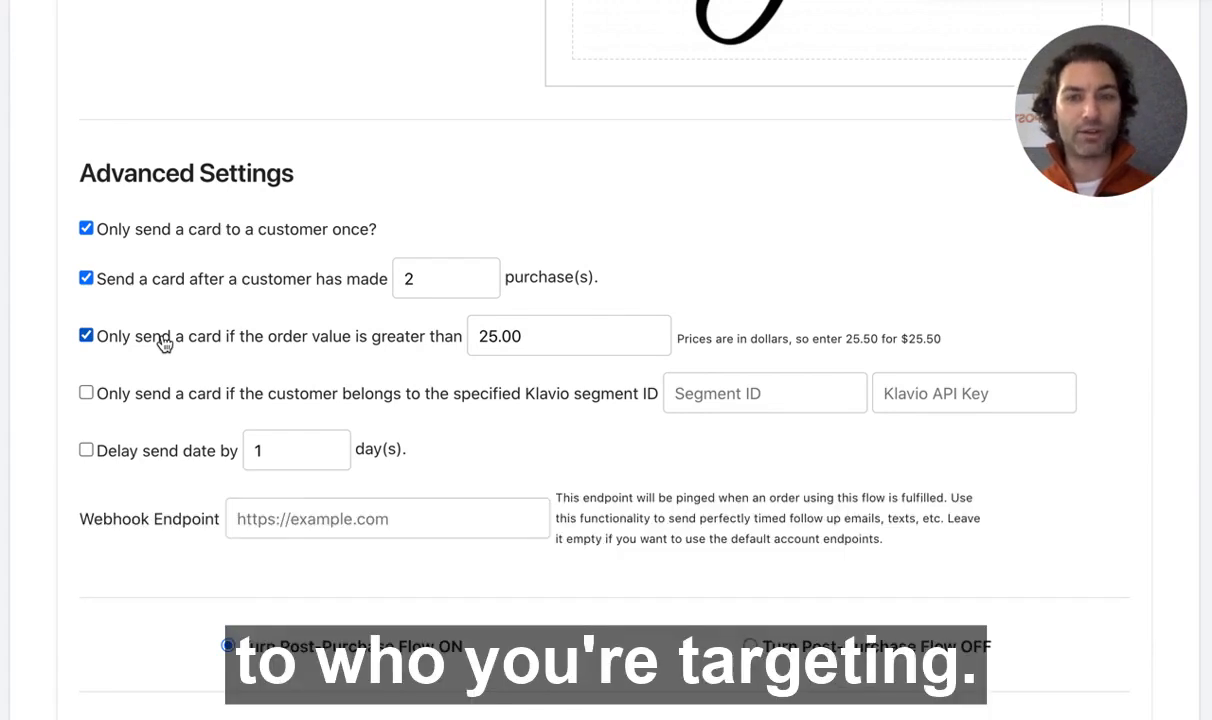
scroll(162, 344, "down", 2)
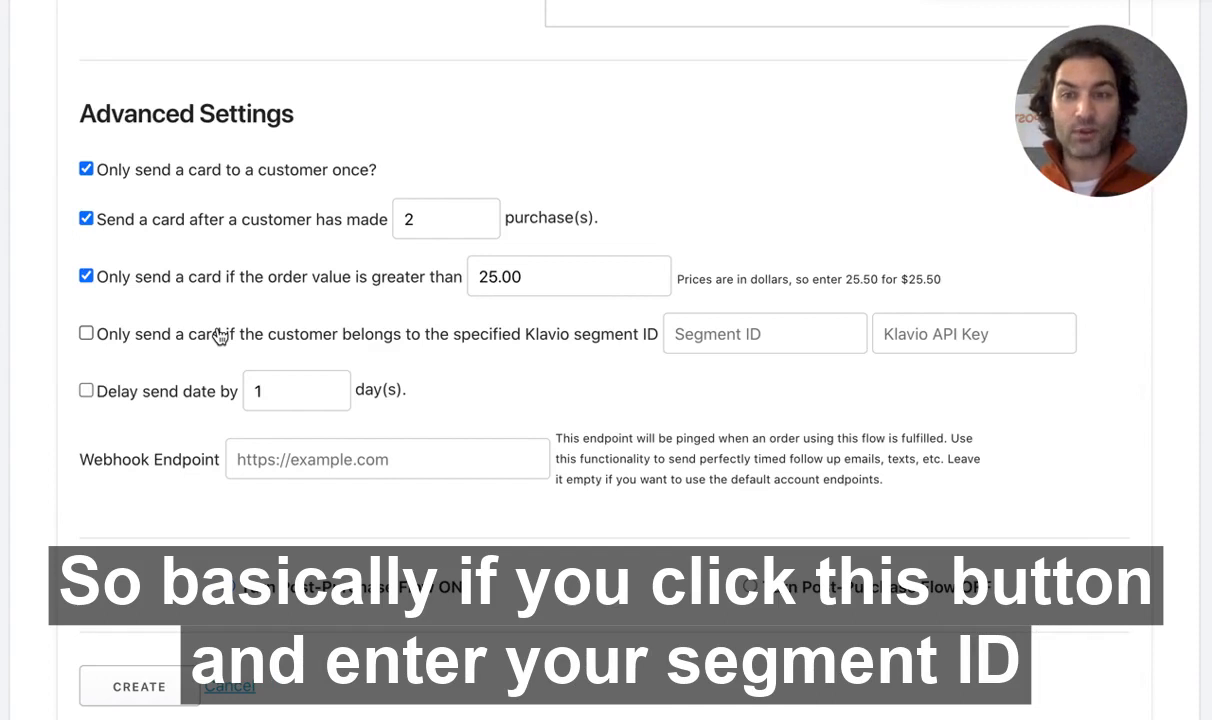
left_click(87, 333)
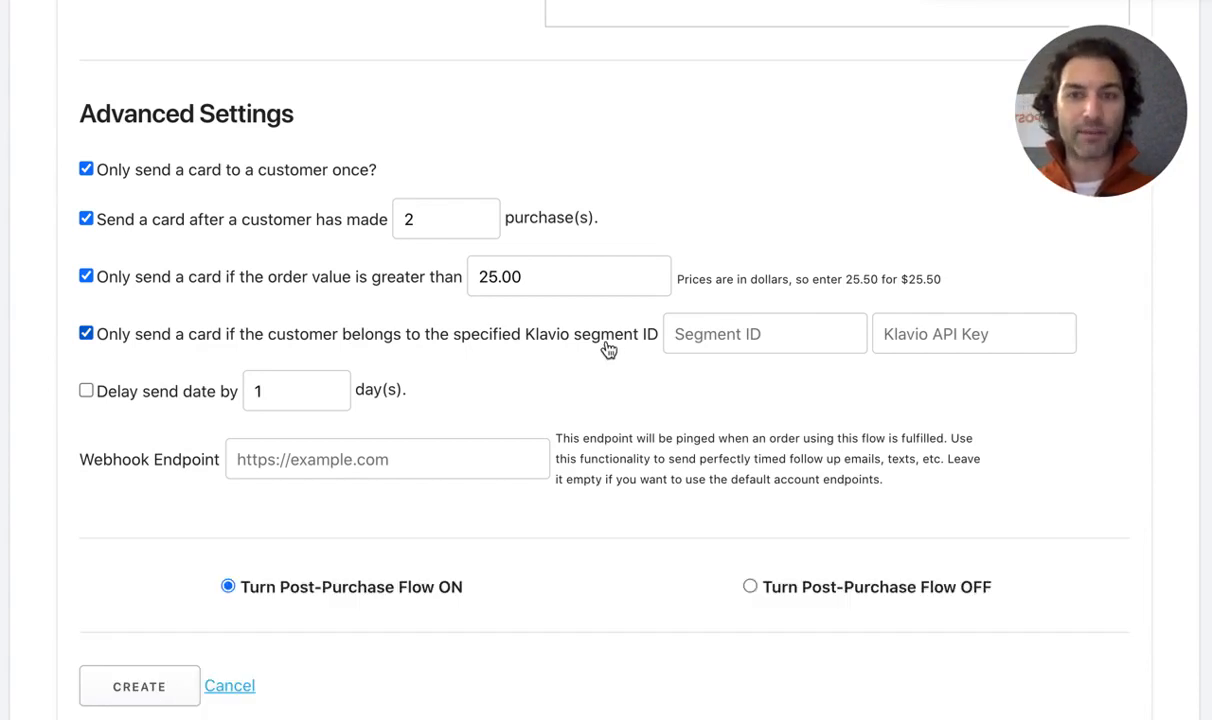
Step: Enable the send date delay and set it to 3 days
left_click(86, 392)
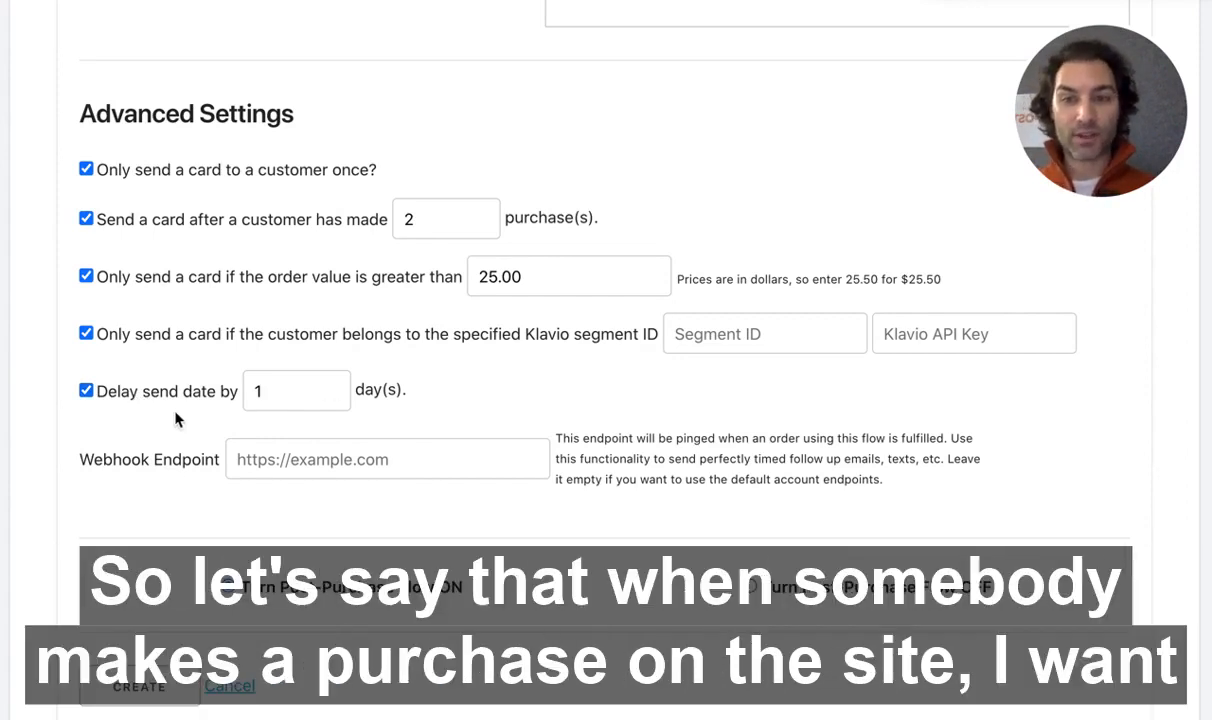
left_click(264, 391)
key("BackSpace")
type("3")
left_click(141, 436)
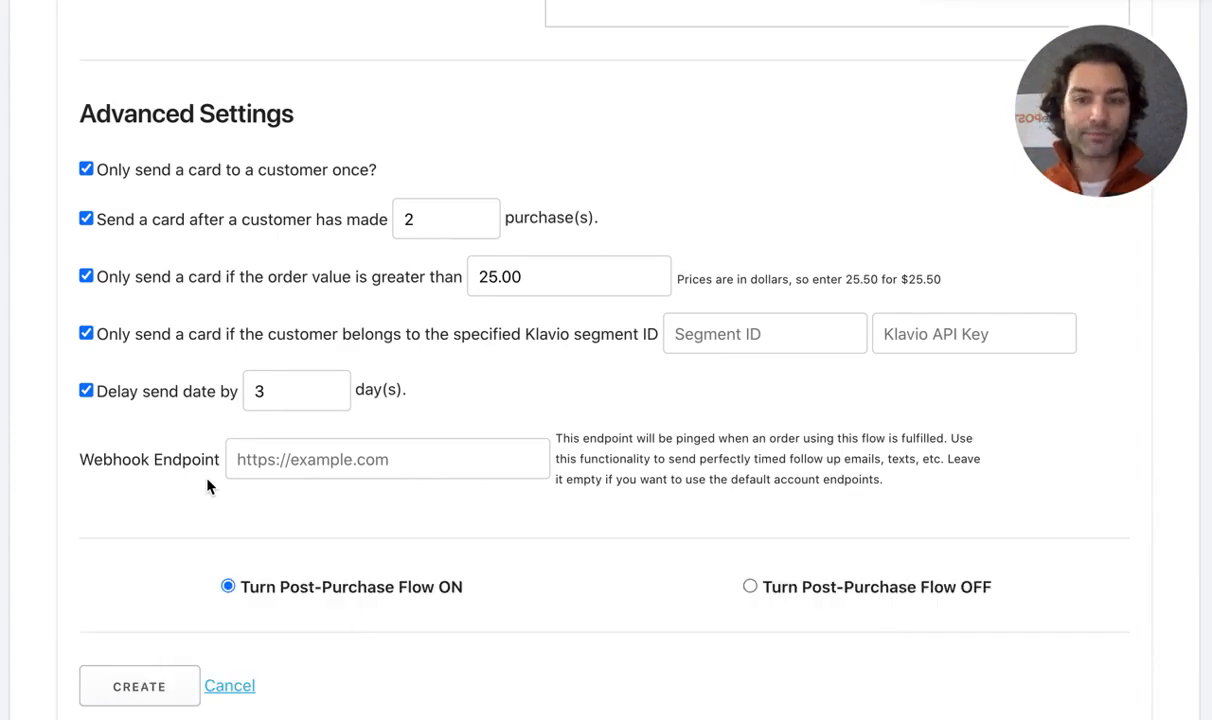
Step: Disable the purchase count, order value, Klavio segment and send delay options, leaving only the once-per-customer limit enabled
scroll(208, 485, "down", 2)
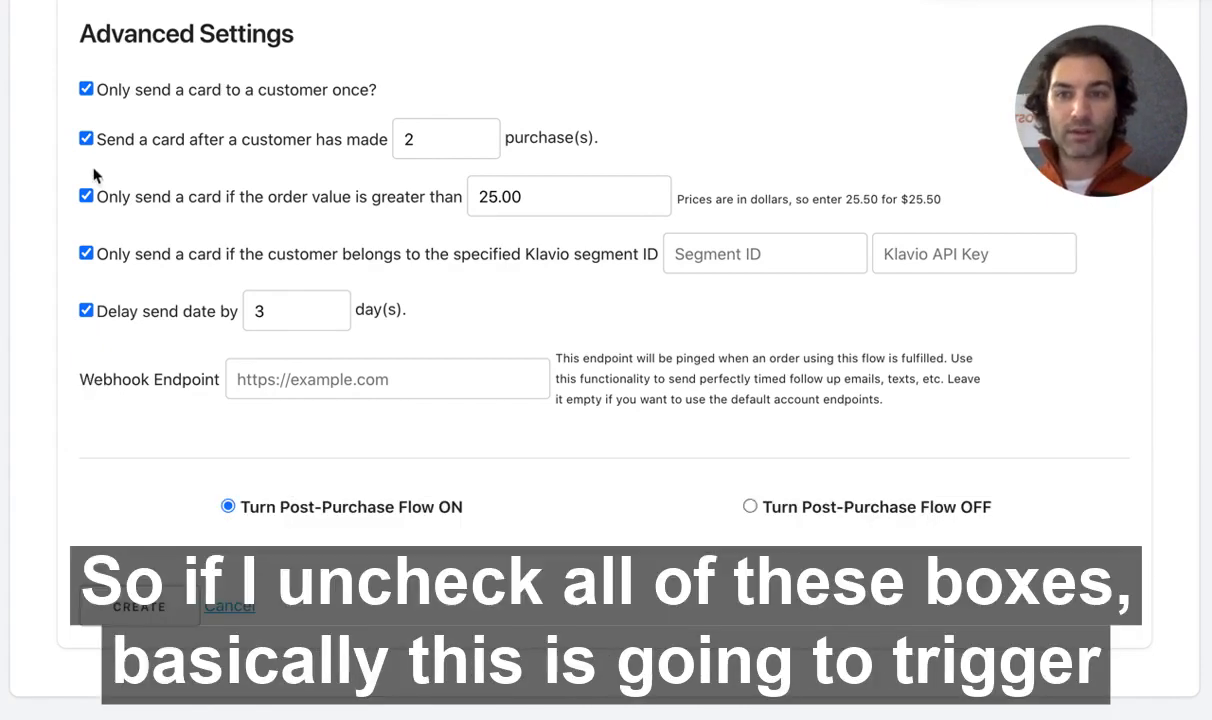
left_click(87, 141)
left_click(86, 196)
left_click(86, 253)
left_click(86, 311)
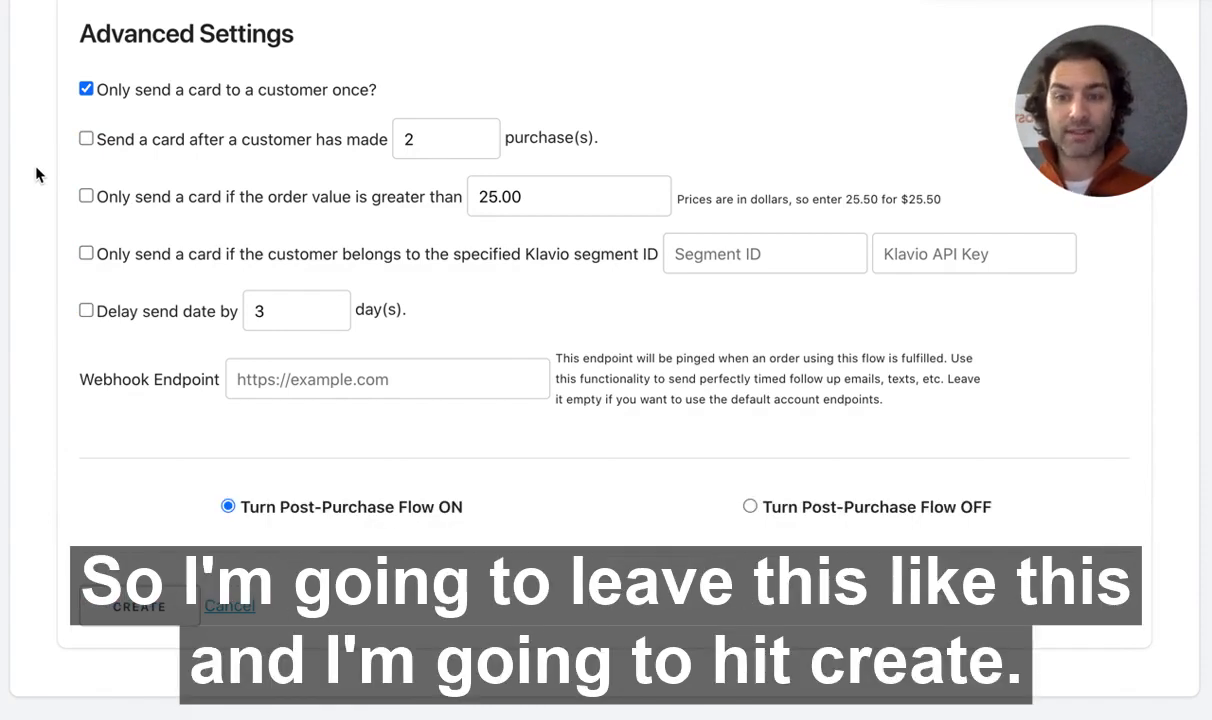
Step: Create the post-purchase flow and reopen Post Purchase Flow Review Request for editing from the list of flows
left_click(101, 607)
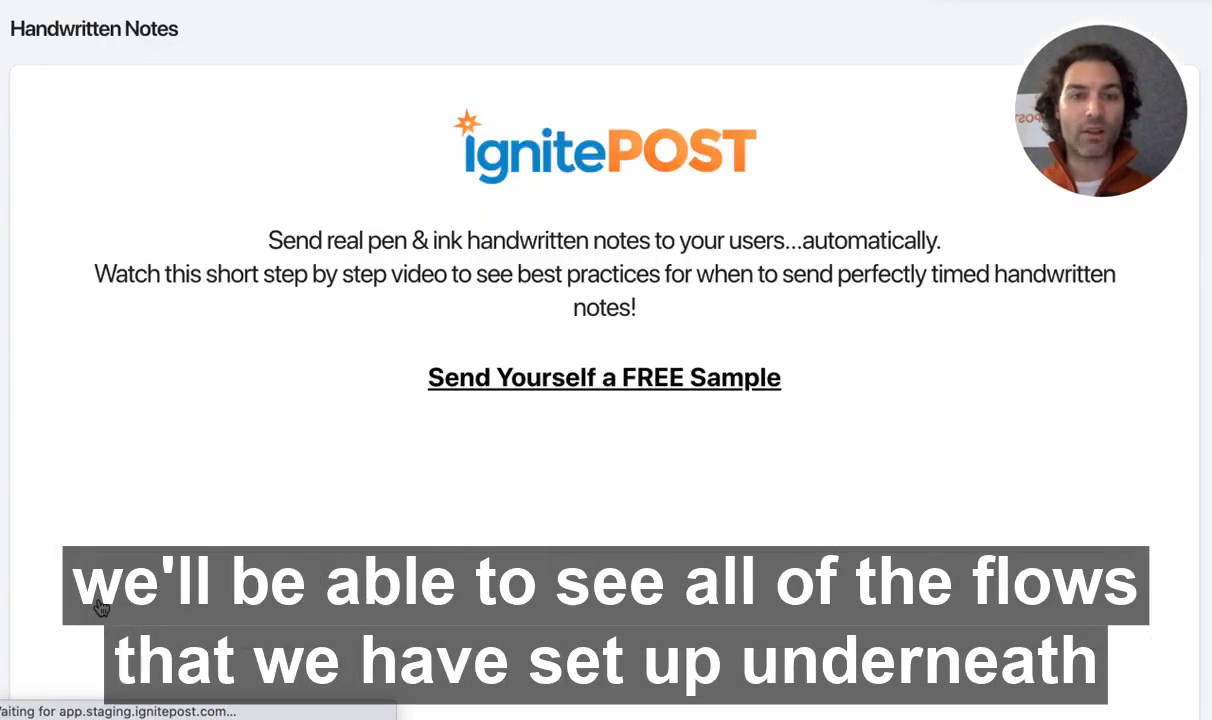
scroll(100, 607, "down", 10)
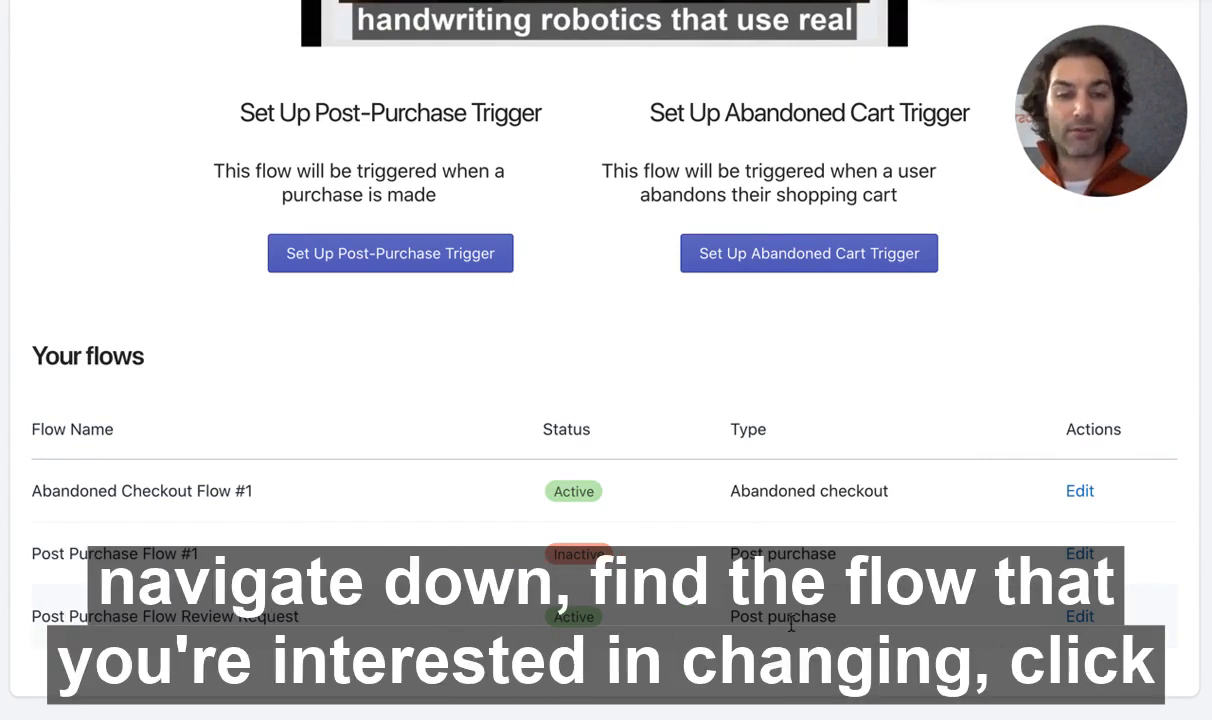
left_click(1079, 619)
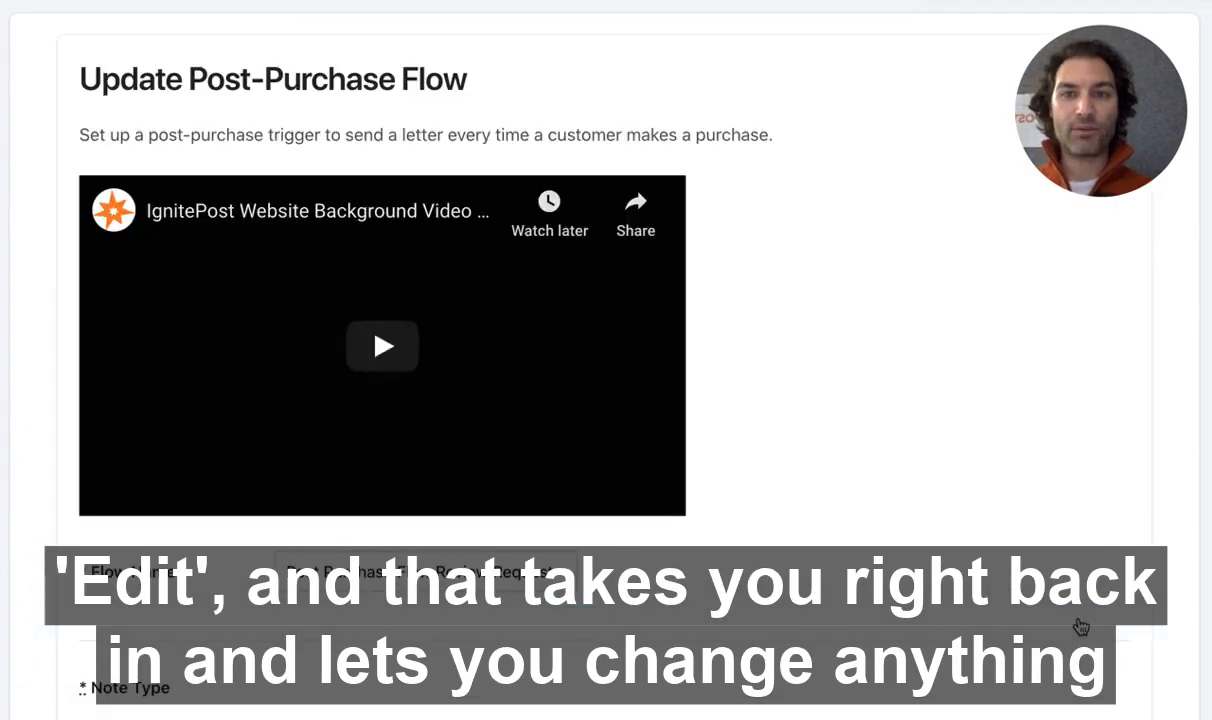